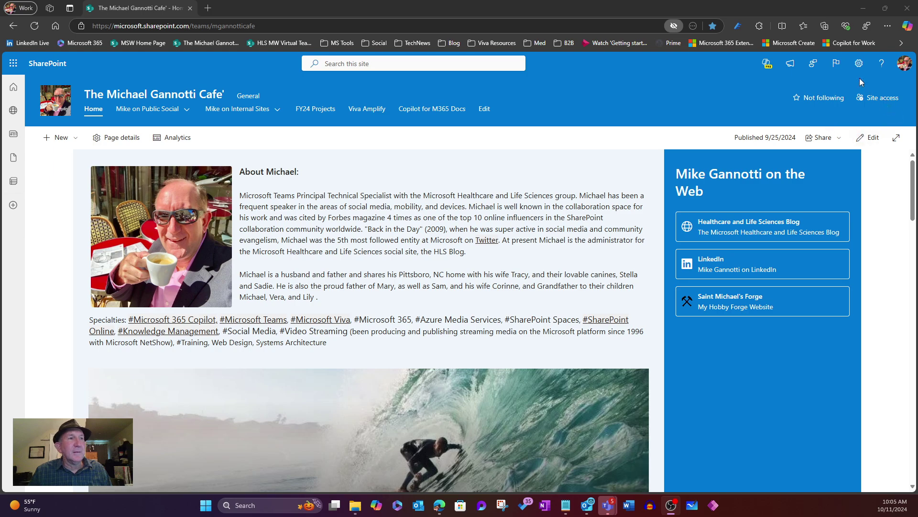
# Step: Go from the settings gear to Site contents and open the Demo Document Library
pyautogui.click(859, 63)
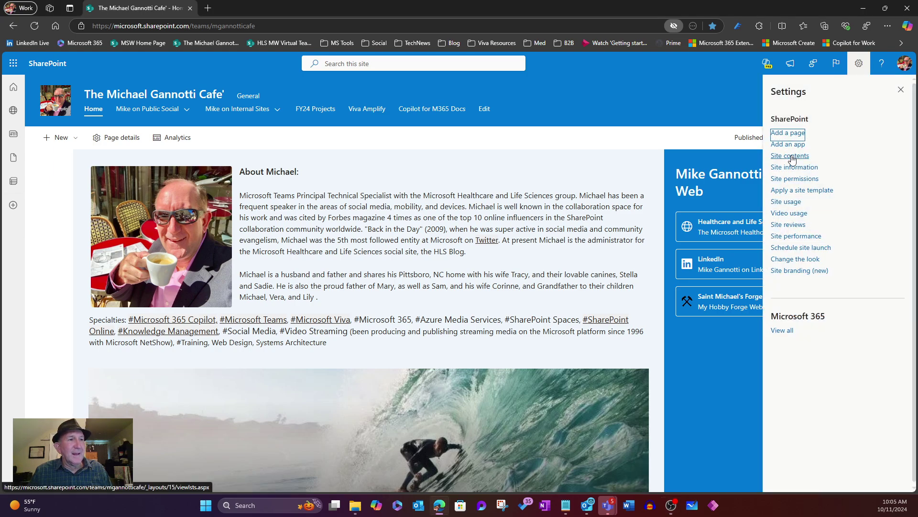
pyautogui.click(790, 156)
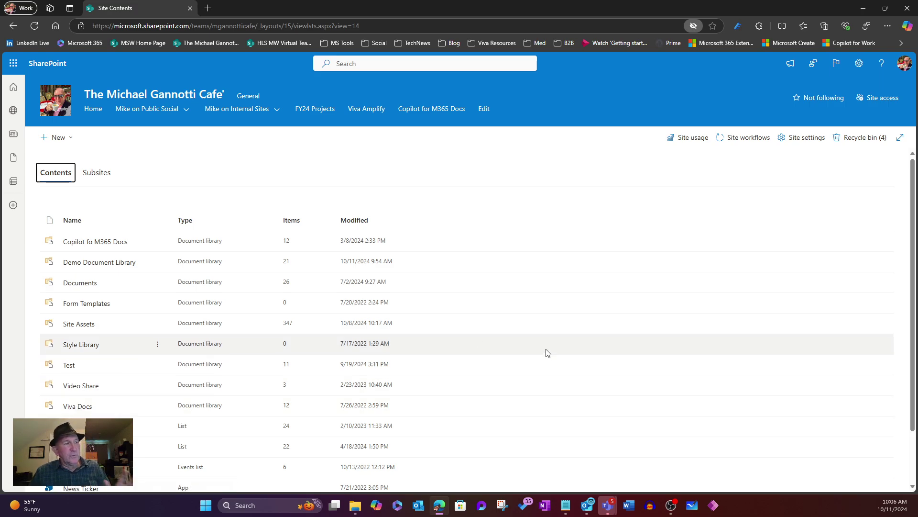
pyautogui.click(99, 266)
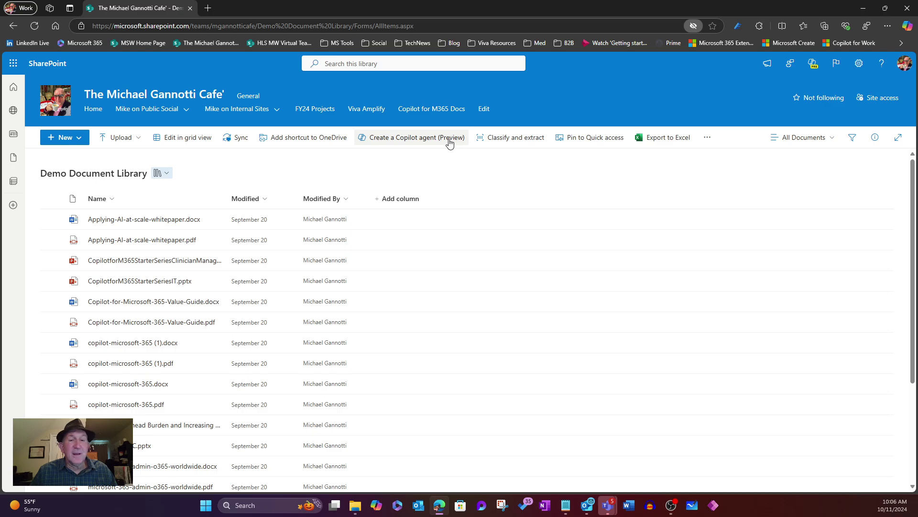
# Step: Create a Copilot agent (Preview) from the Demo Document Library and open it in the Edit dialog
pyautogui.click(421, 140)
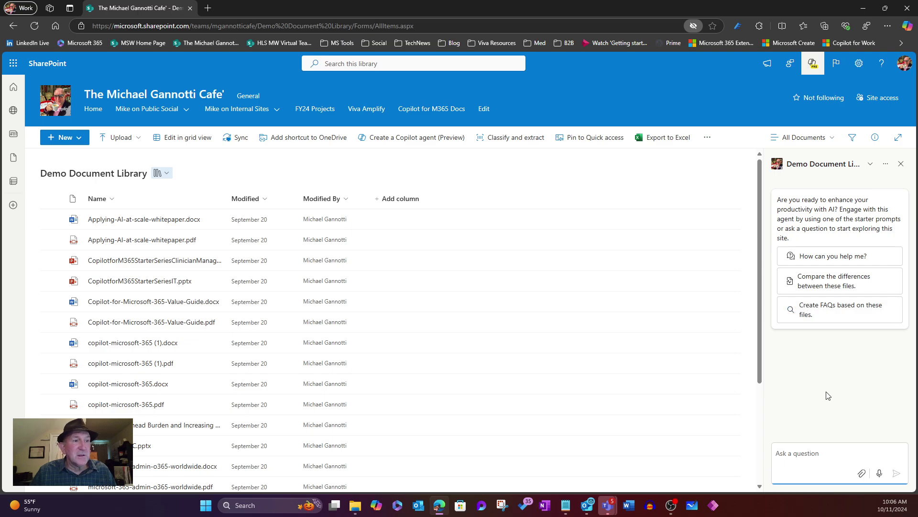
pyautogui.click(885, 164)
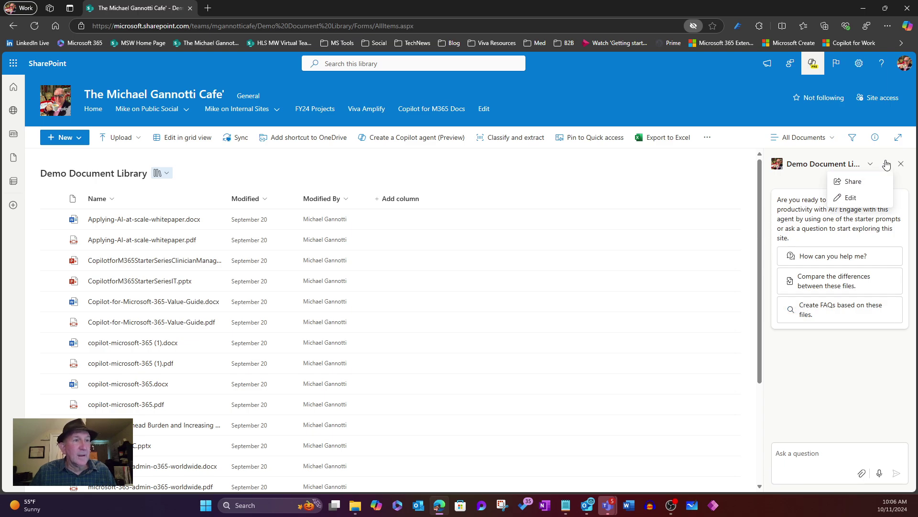
pyautogui.click(821, 365)
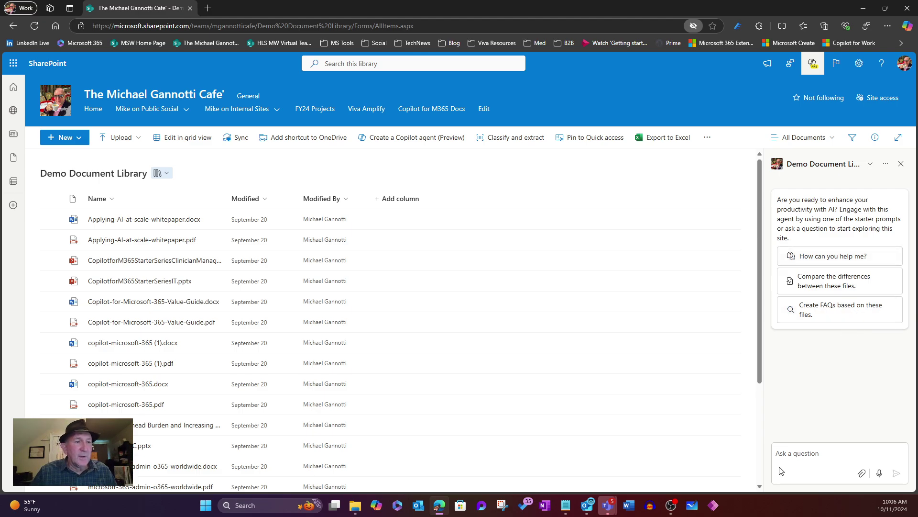
pyautogui.click(807, 454)
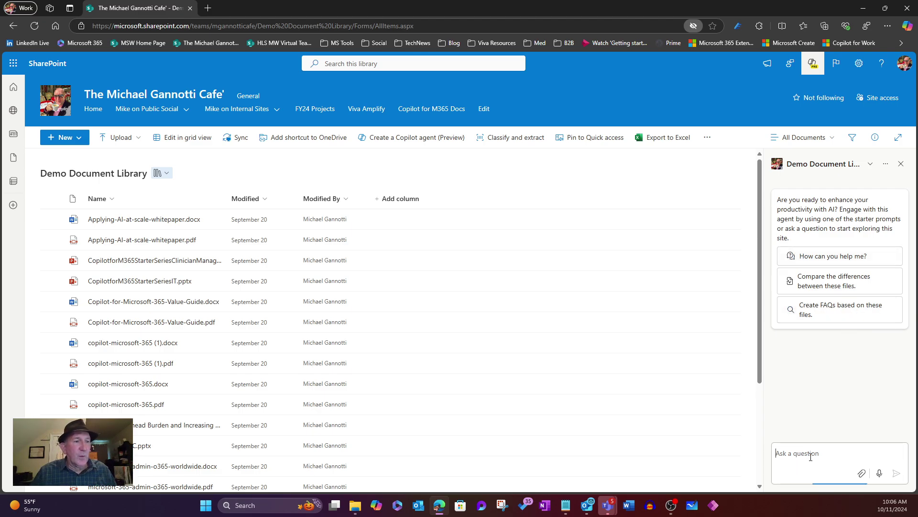
pyautogui.click(886, 164)
pyautogui.click(855, 198)
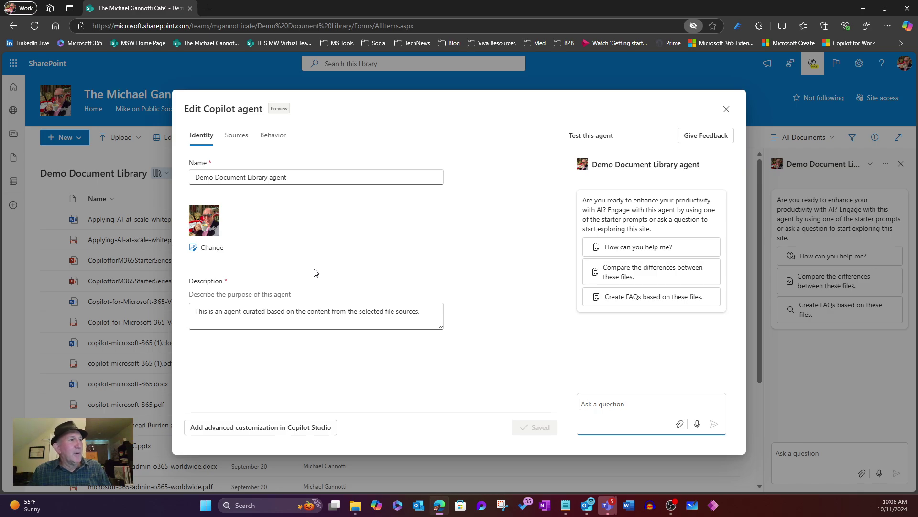
# Step: Show the agent's Sources, listing the team site and the Demo Document Library
pyautogui.click(233, 140)
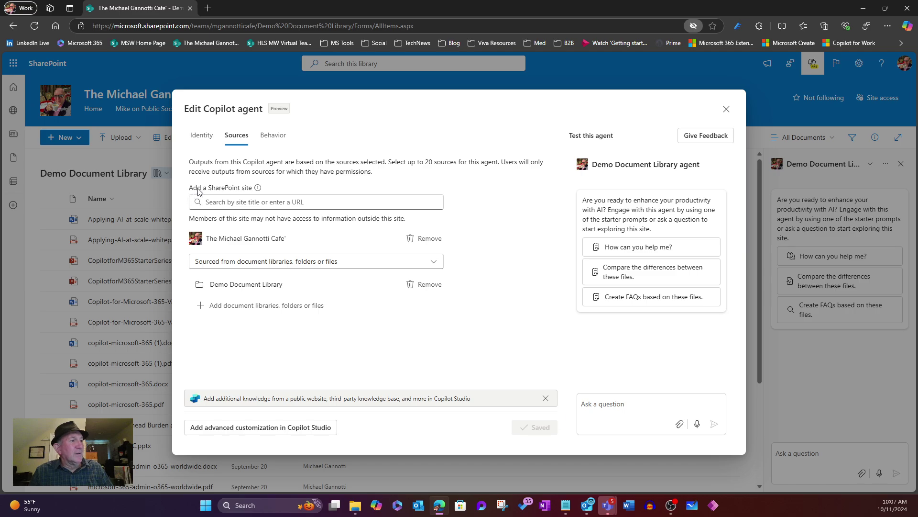
pyautogui.click(322, 207)
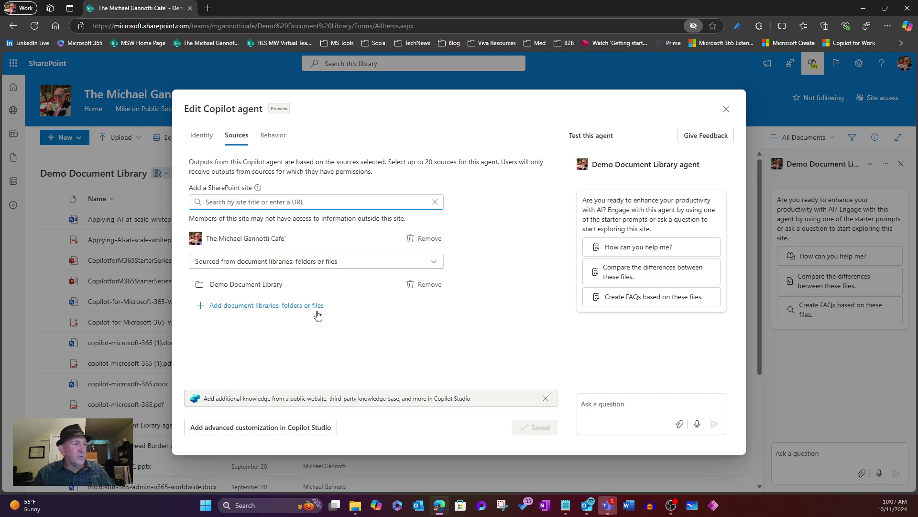
# Step: Add the Viva Docs library as an agent source and dismiss the Copilot Studio notice
pyautogui.click(223, 306)
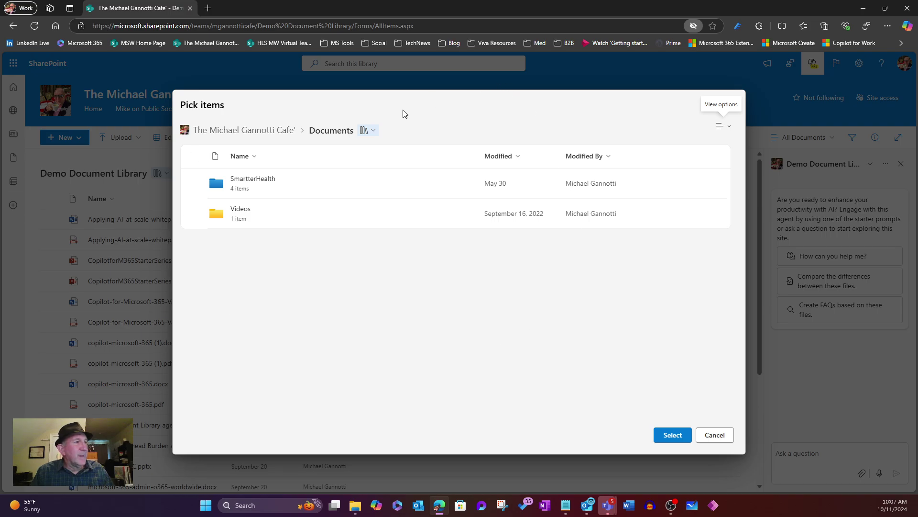
pyautogui.click(373, 131)
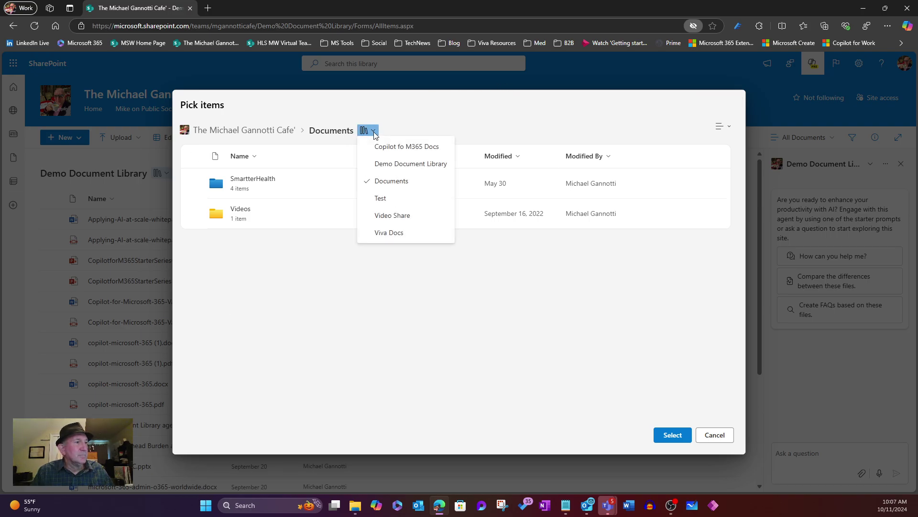
pyautogui.click(382, 233)
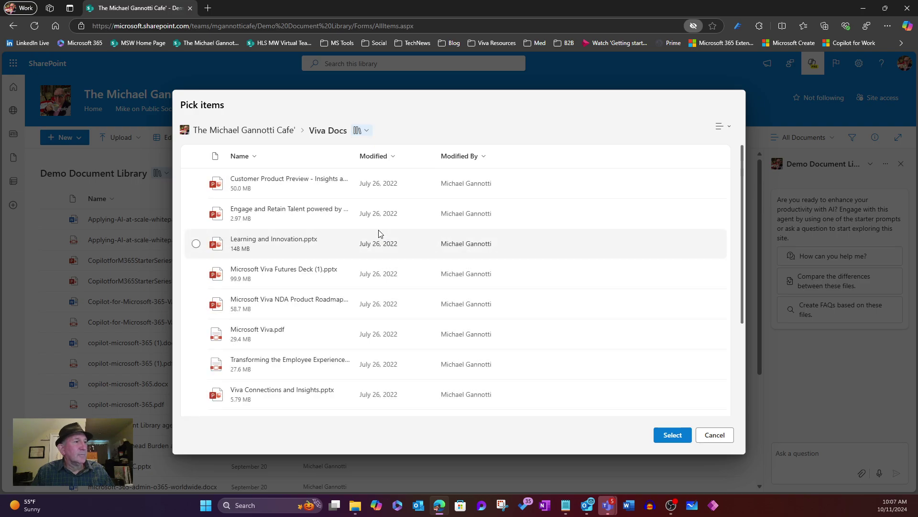
pyautogui.click(672, 436)
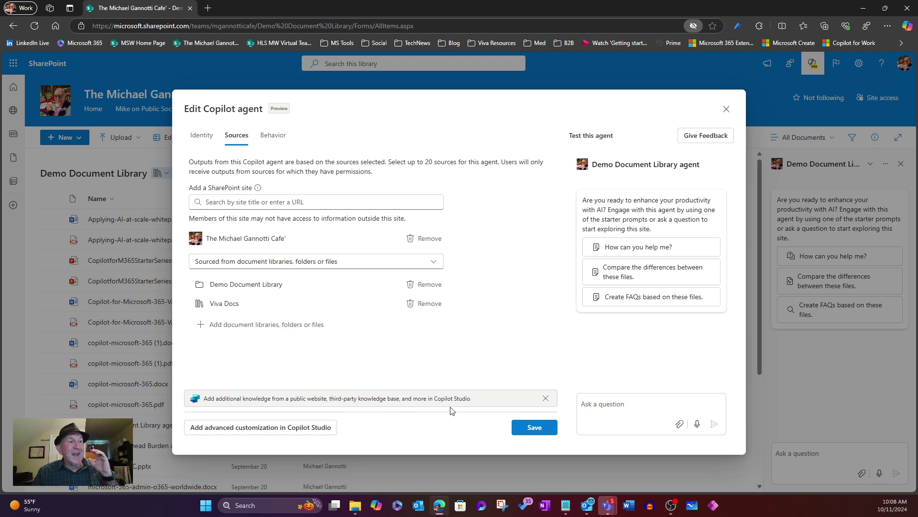
pyautogui.click(257, 429)
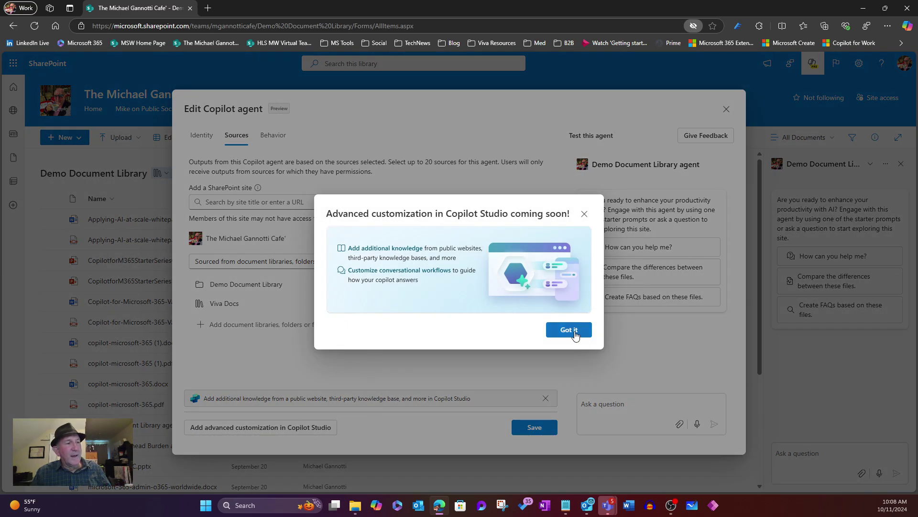
pyautogui.click(576, 329)
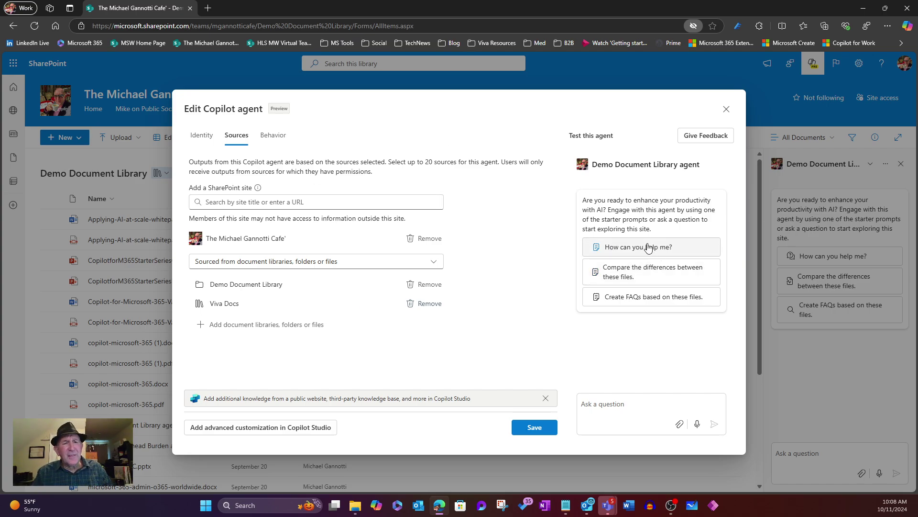
# Step: On the Behavior tab, paste a welcome message mentioning Viva and a Copilot summary starter prompt
pyautogui.click(273, 138)
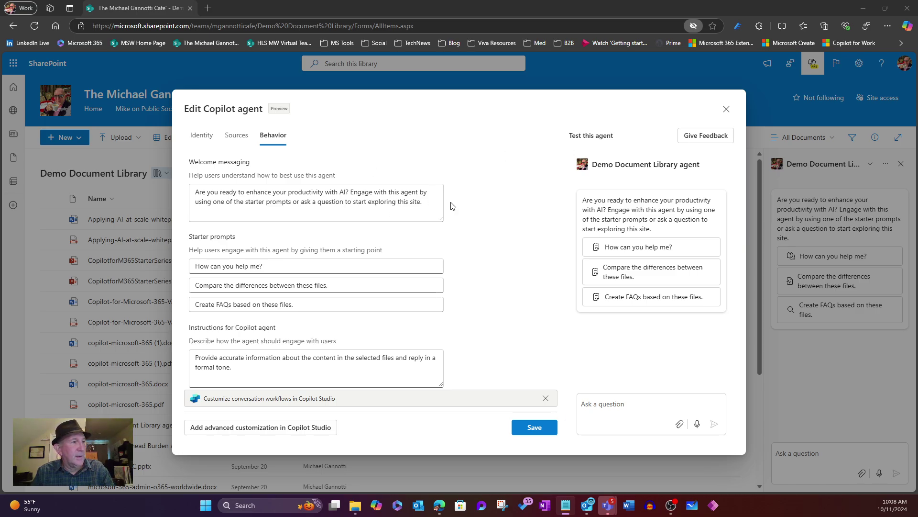
pyautogui.moveTo(430, 207); pyautogui.dragTo(190, 192)
pyautogui.write('Are you ready to enhance your productivity with AI and Viva? Engage with this agent by using one of the starter prompts or ask a question to start exploring this site.')
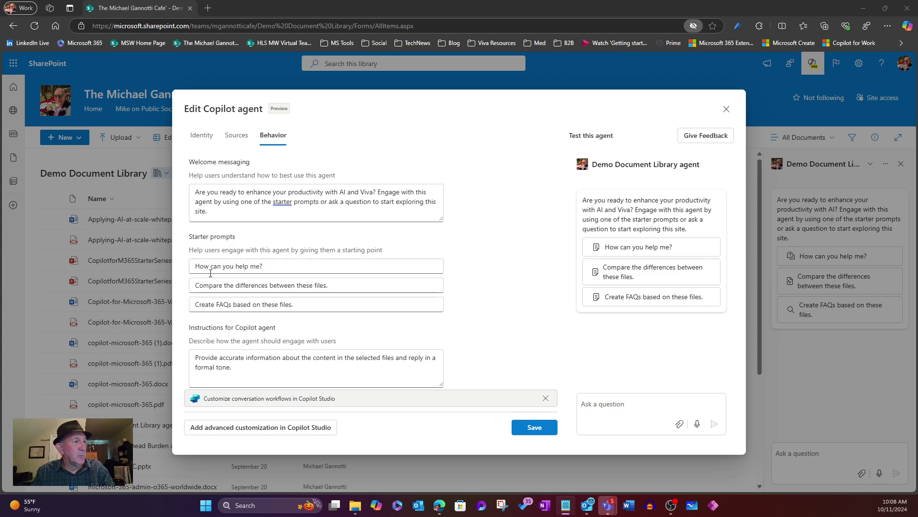
pyautogui.click(235, 267)
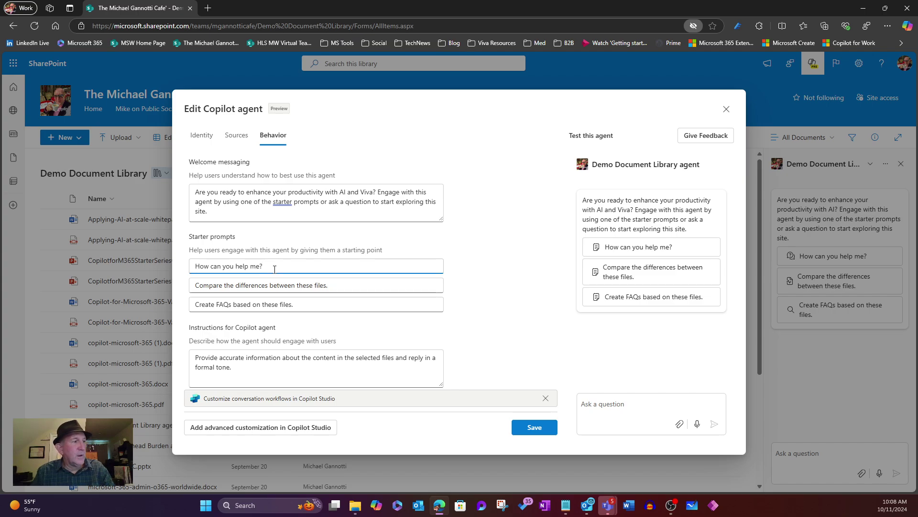
pyautogui.moveTo(270, 266); pyautogui.dragTo(183, 268)
pyautogui.write('Provide a detailed summary of what Copilot is, how to deploy it, and how to extend it.')
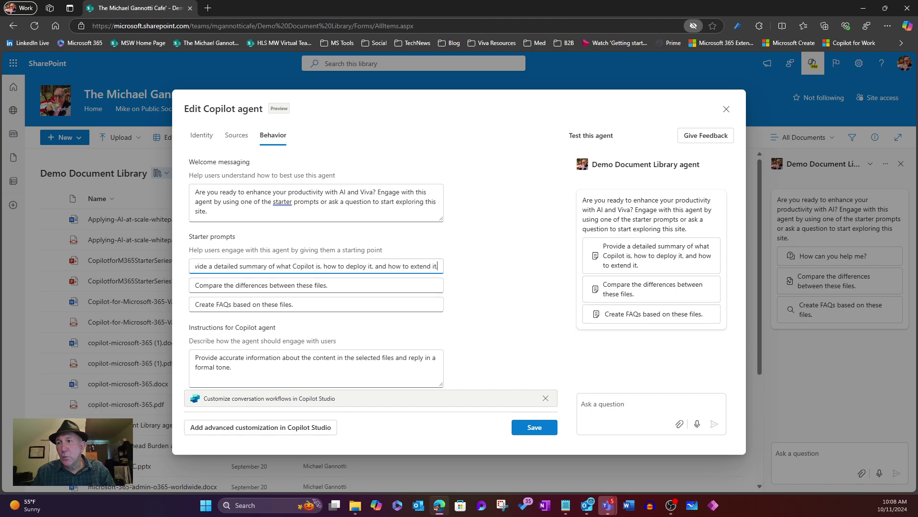
# Step: Replace the compare-files and FAQ starter prompts with versions naming both libraries, then save
pyautogui.hotkey('alt', 'Tab')
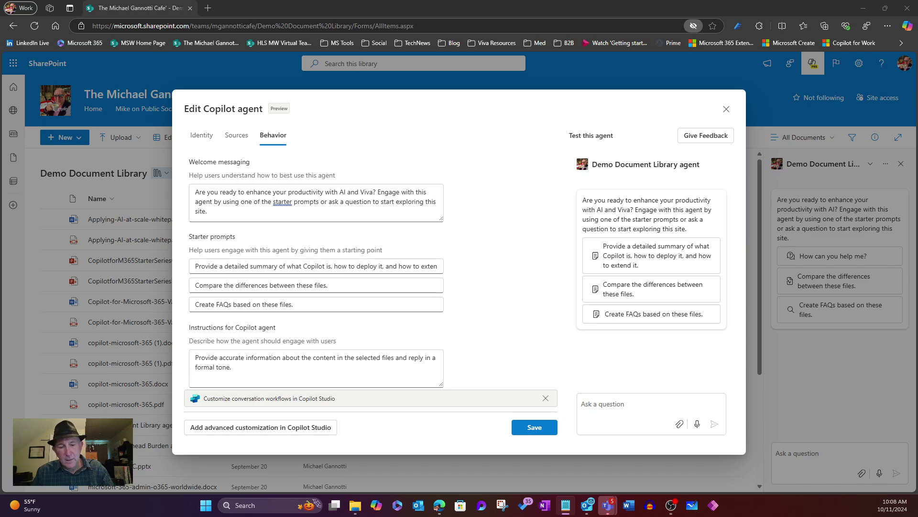
pyautogui.click(324, 282)
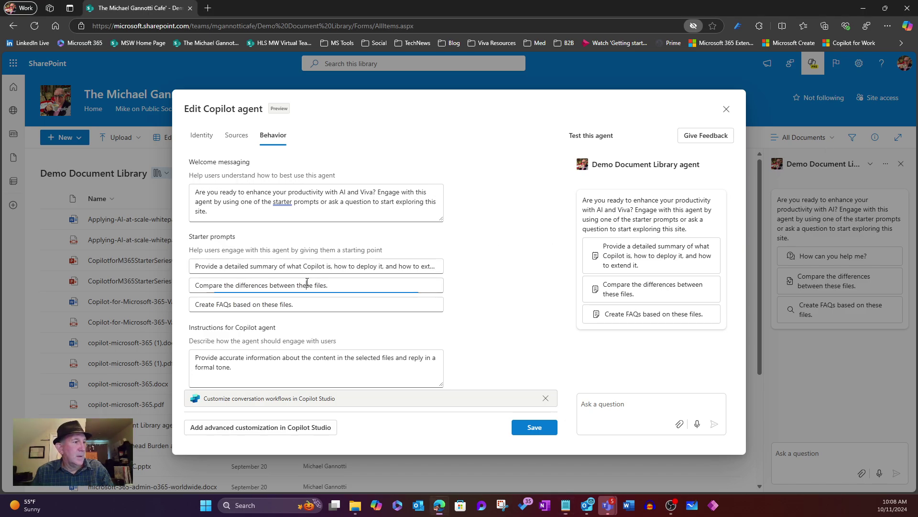
pyautogui.tripleClick(307, 281)
pyautogui.write('Compare the files in the demo document library with the files in the Viva Docs library')
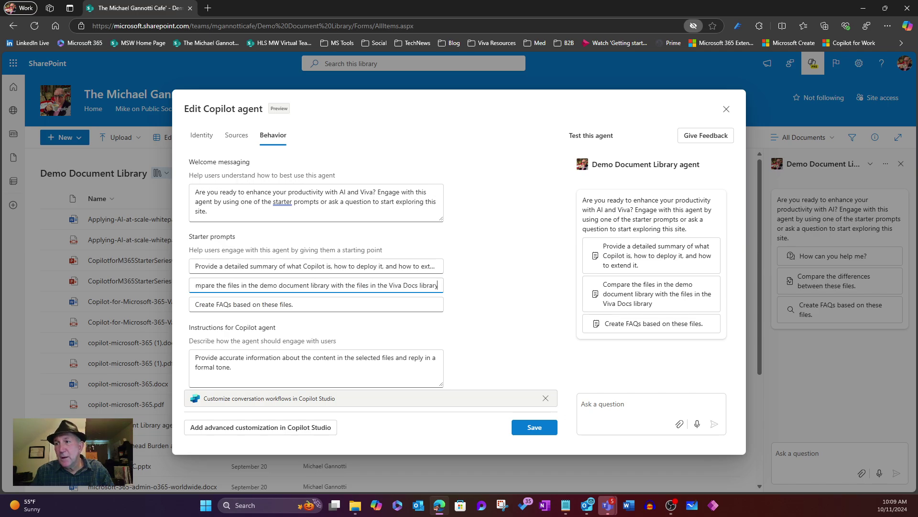
pyautogui.hotkey('alt', 'Tab')
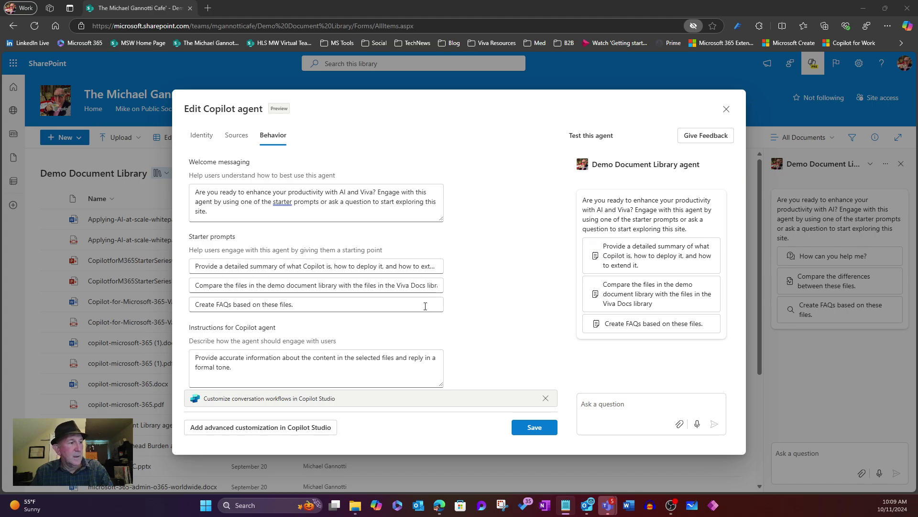
pyautogui.click(255, 306)
pyautogui.hotkey('ctrl', 'a')
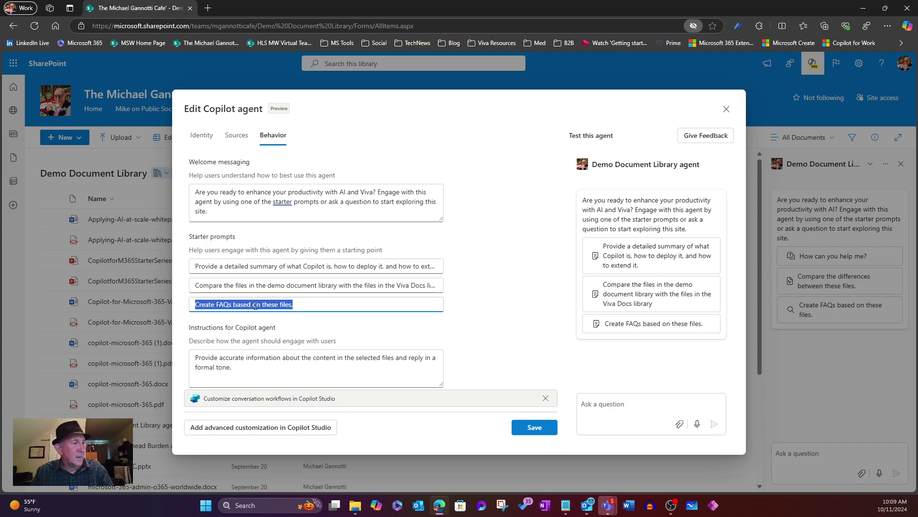
pyautogui.write('Create FAQs based on the files in the Demo Document Library and the Viva Docs document library')
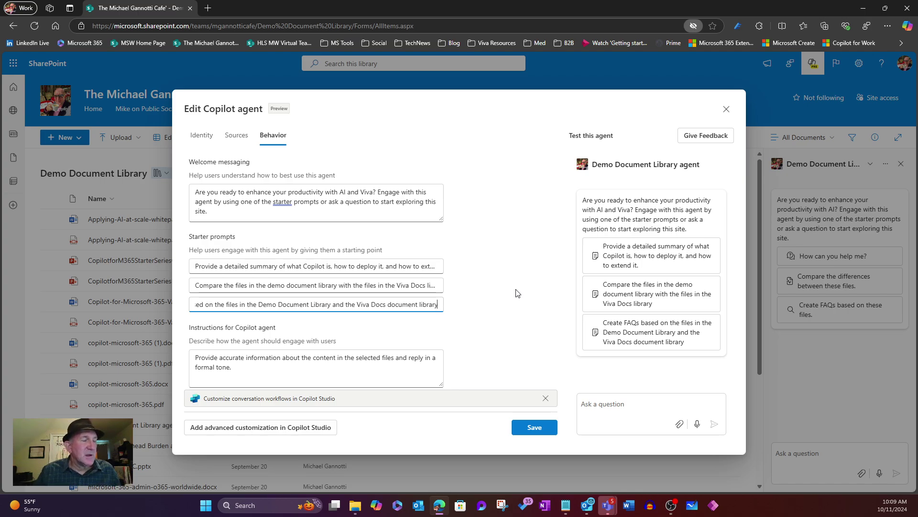
pyautogui.click(539, 427)
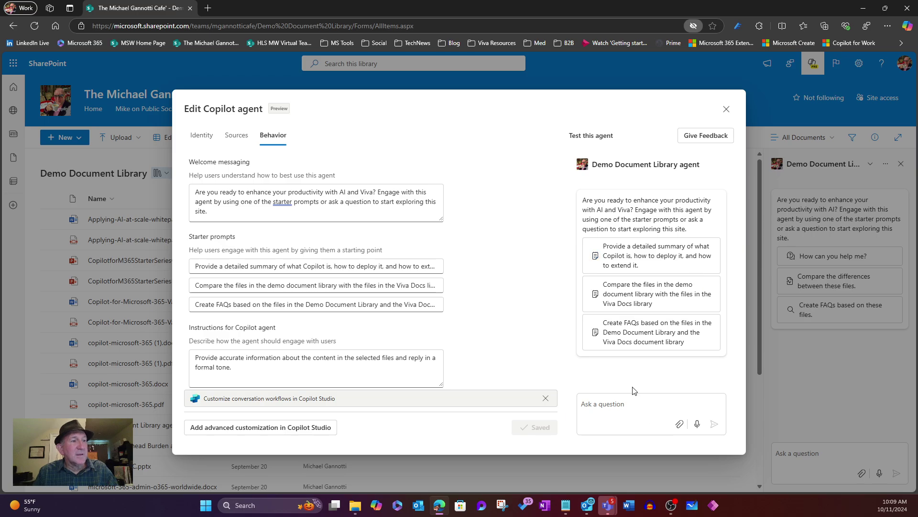
pyautogui.click(652, 414)
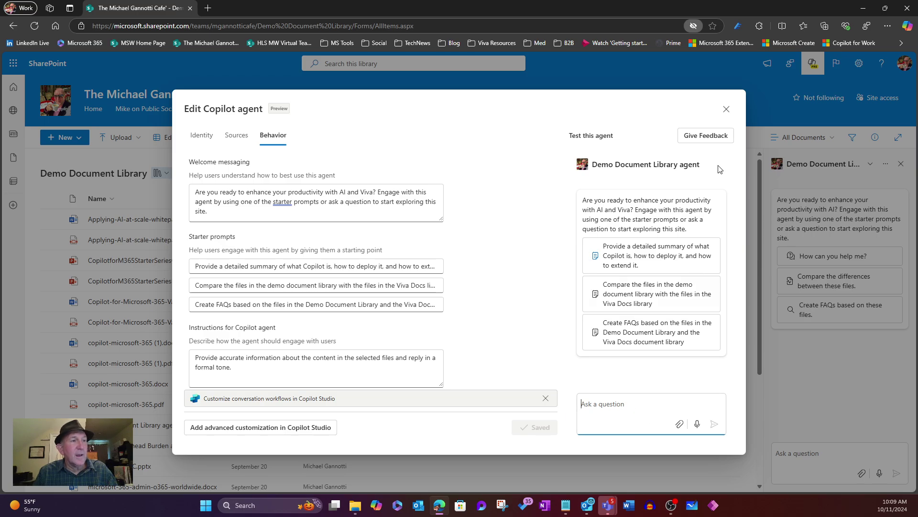
# Step: Close the editor and set the agent's share link to People in Microsoft
pyautogui.click(726, 110)
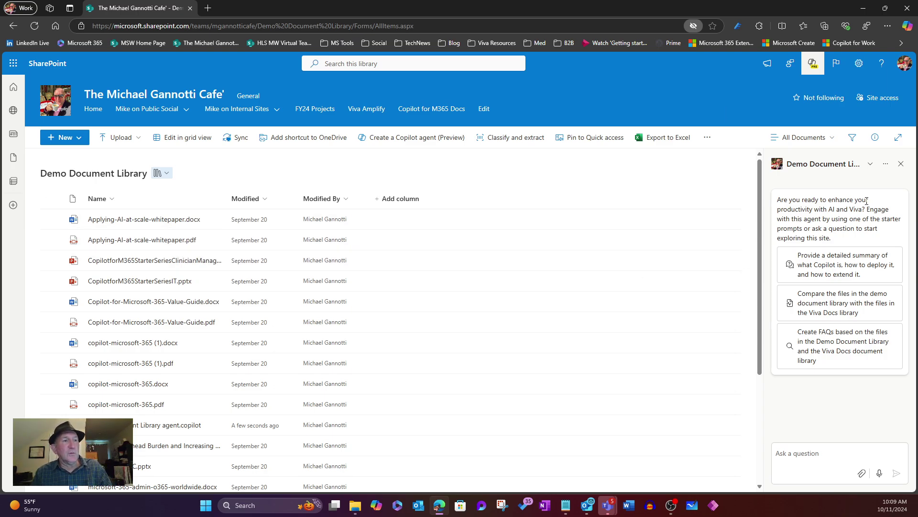
pyautogui.click(886, 165)
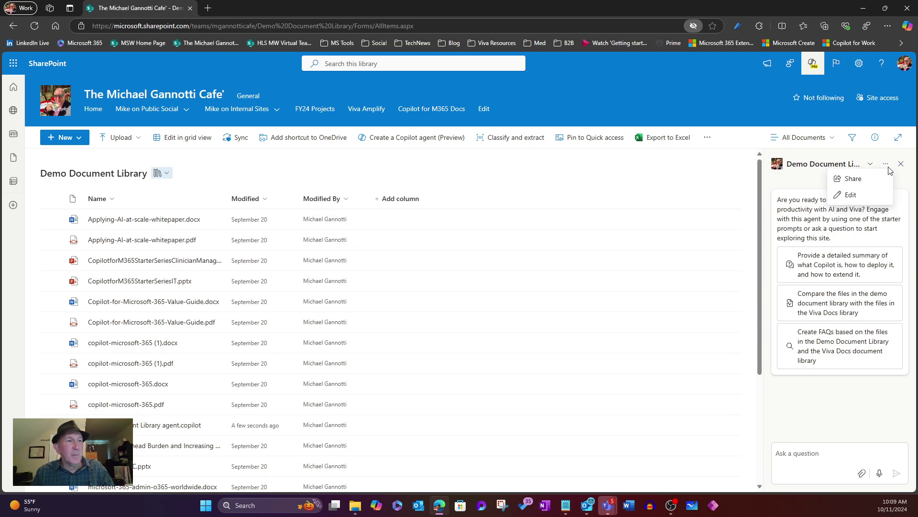
pyautogui.click(854, 184)
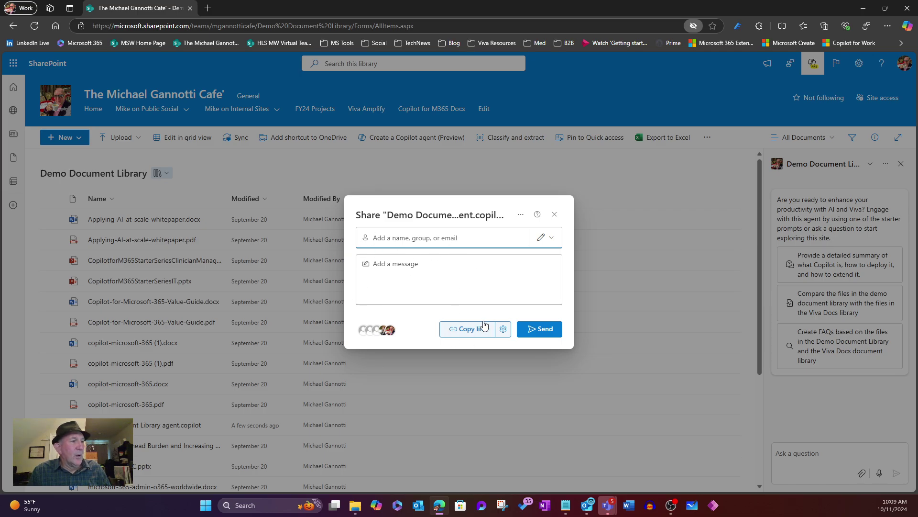
pyautogui.click(503, 332)
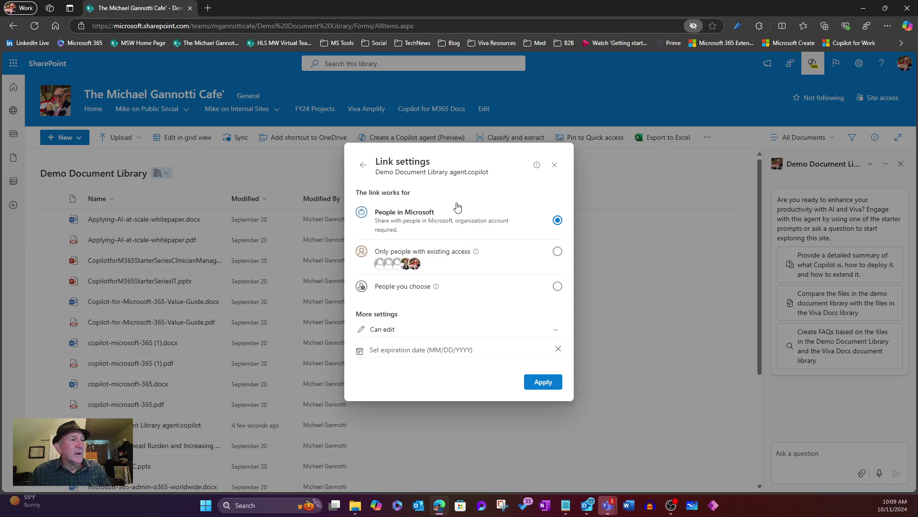
pyautogui.click(554, 165)
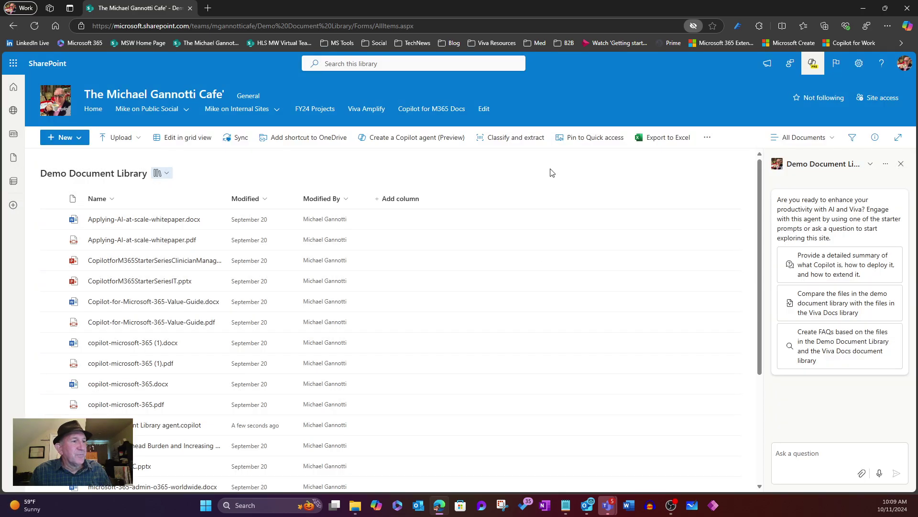
# Step: Copy the agent's sharing link and close the share dialog
pyautogui.click(885, 165)
pyautogui.click(853, 181)
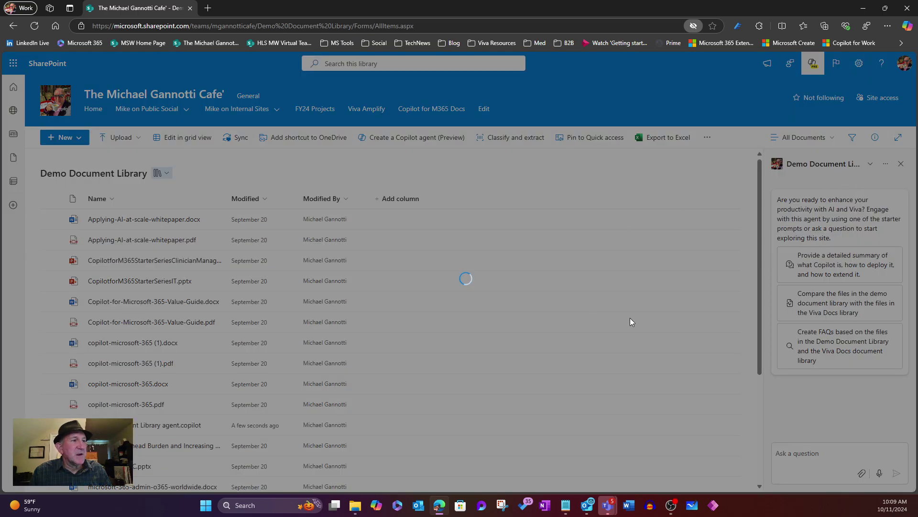
pyautogui.click(455, 330)
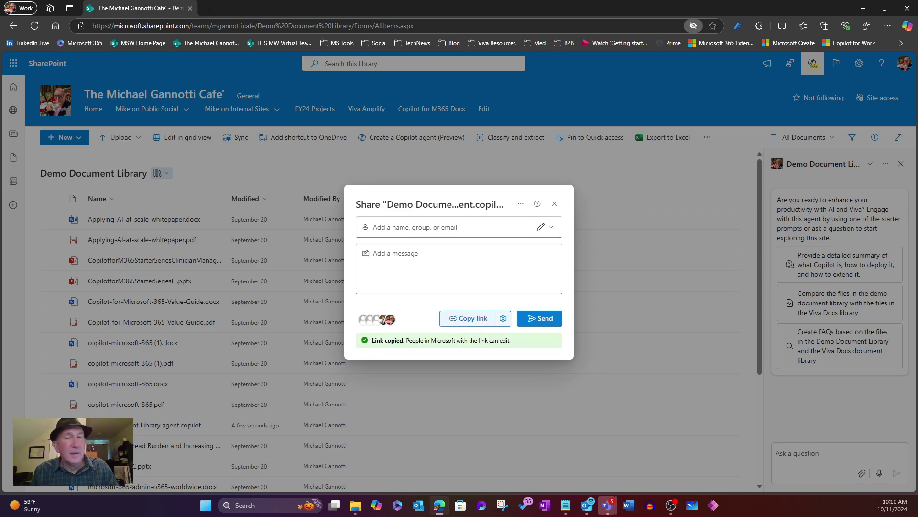
pyautogui.hotkey('alt', 'Tab')
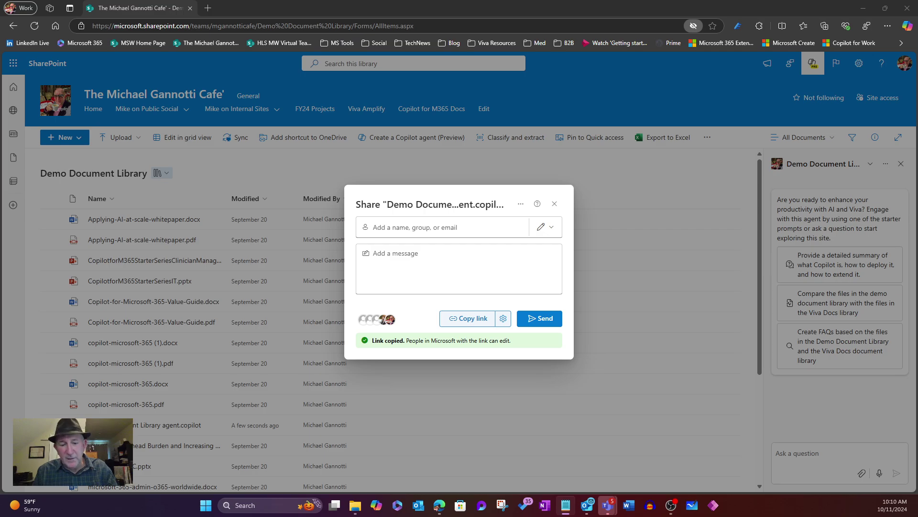
pyautogui.click(555, 203)
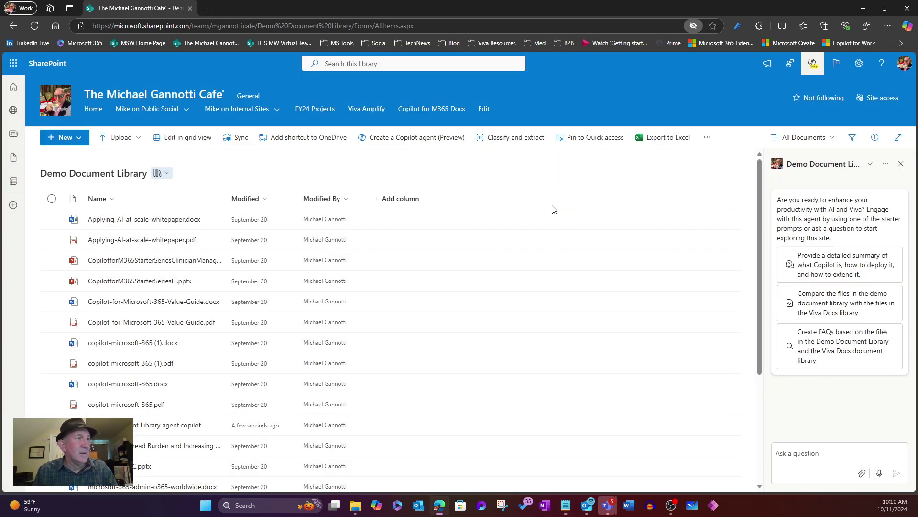
# Step: Edit the home page and start a new paragraph in the About section above Specialties
pyautogui.click(97, 96)
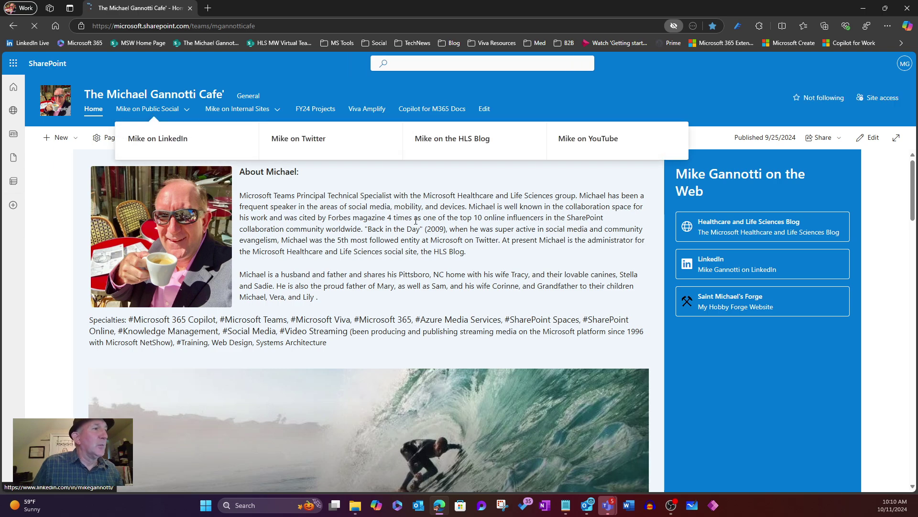
pyautogui.click(869, 137)
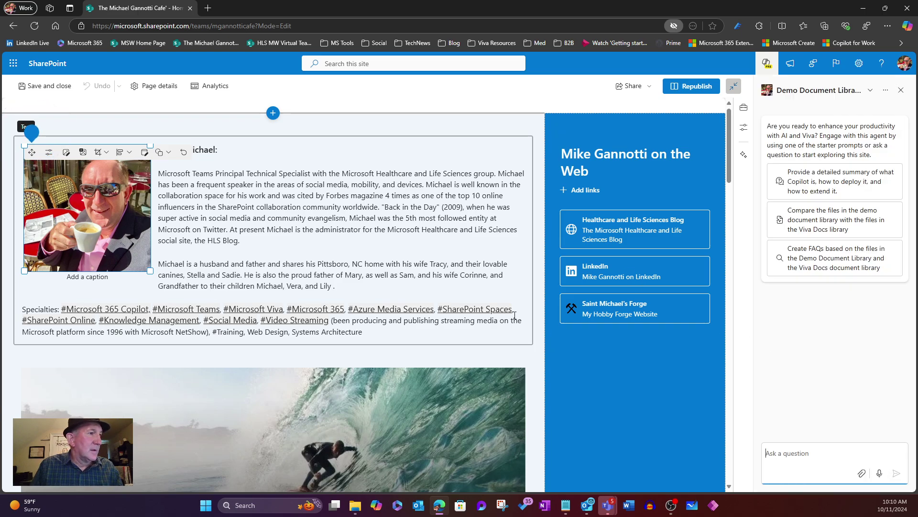
pyautogui.click(463, 302)
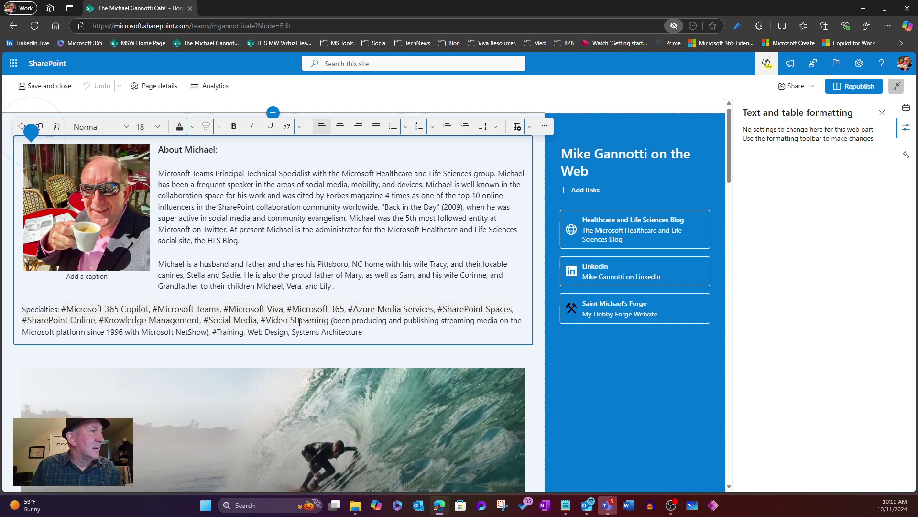
pyautogui.click(360, 281)
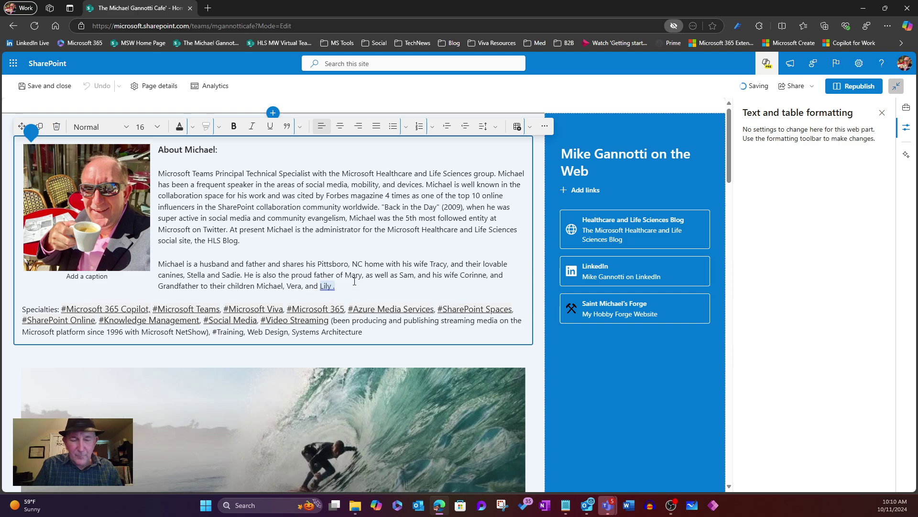
pyautogui.press('Return')
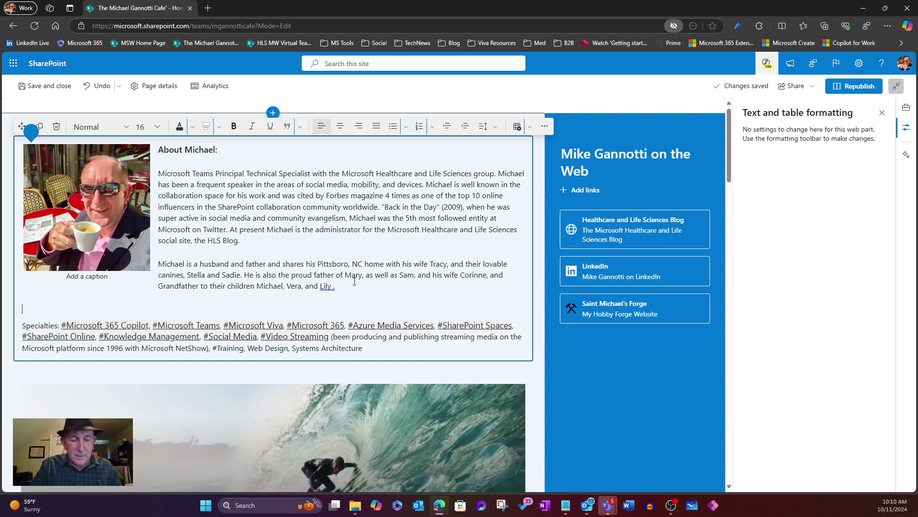
# Step: Type the line on comparing Demo Document Library and Viva Docs files, ending 'Click here for the AGENT'
pyautogui.write('Comp')
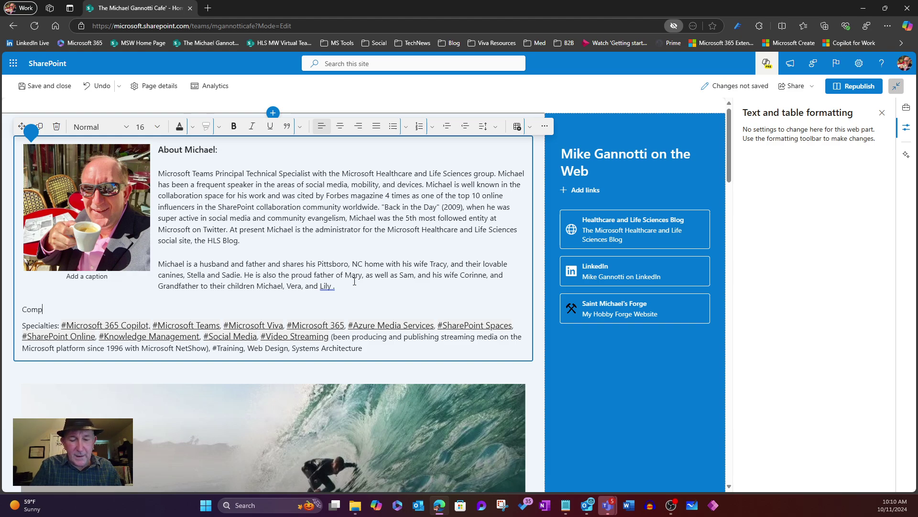
pyautogui.write('are, a')
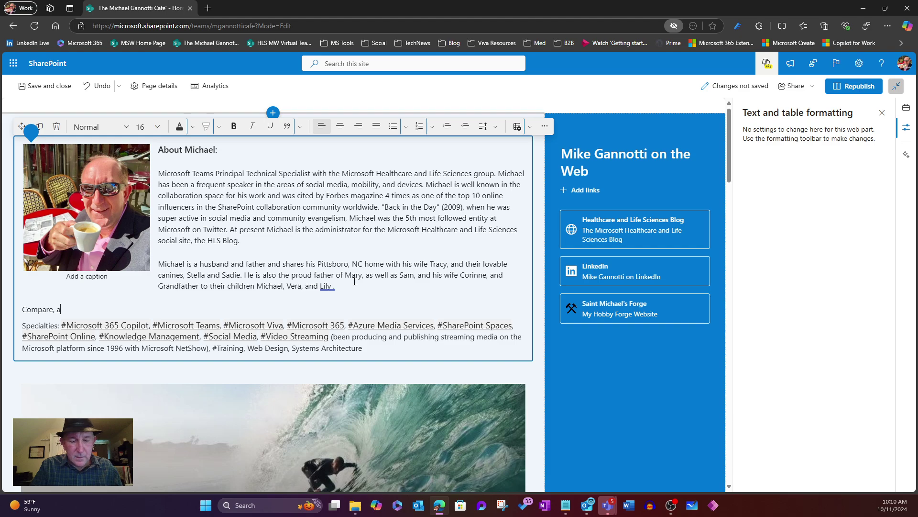
pyautogui.write('nd summ')
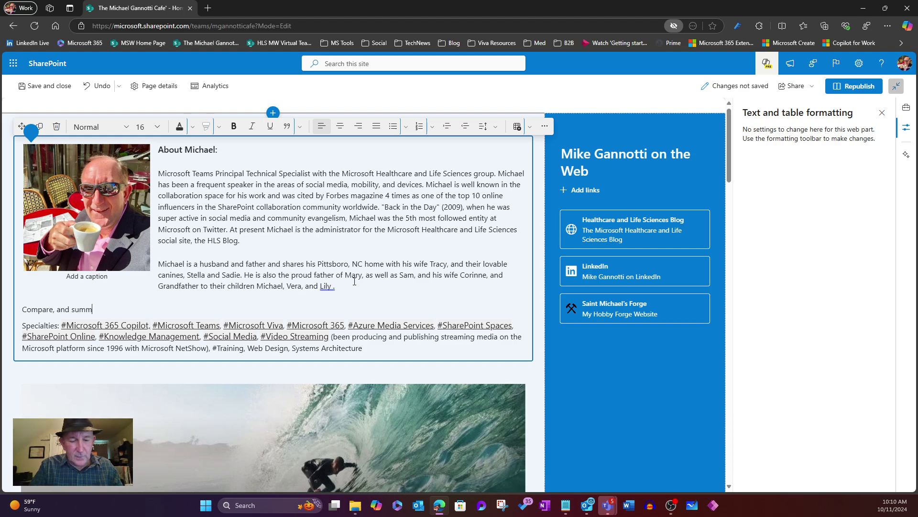
pyautogui.write('arize ')
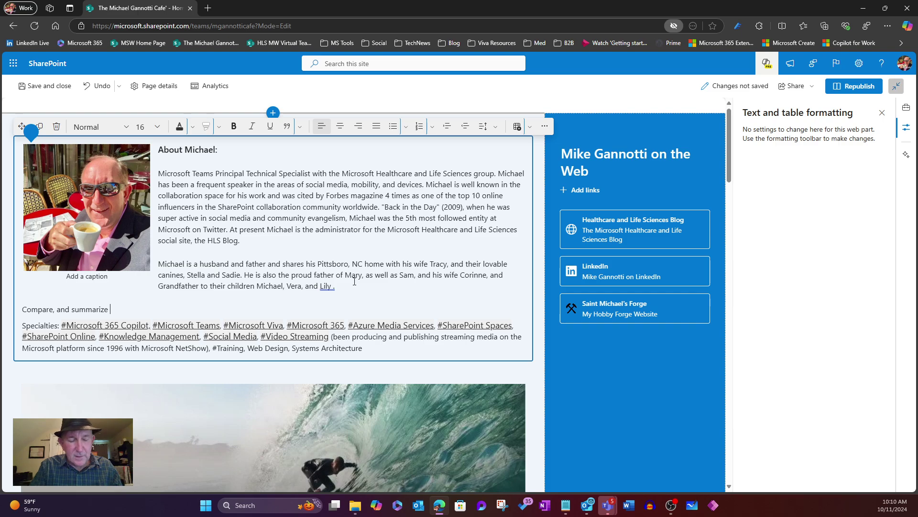
pyautogui.write('d')
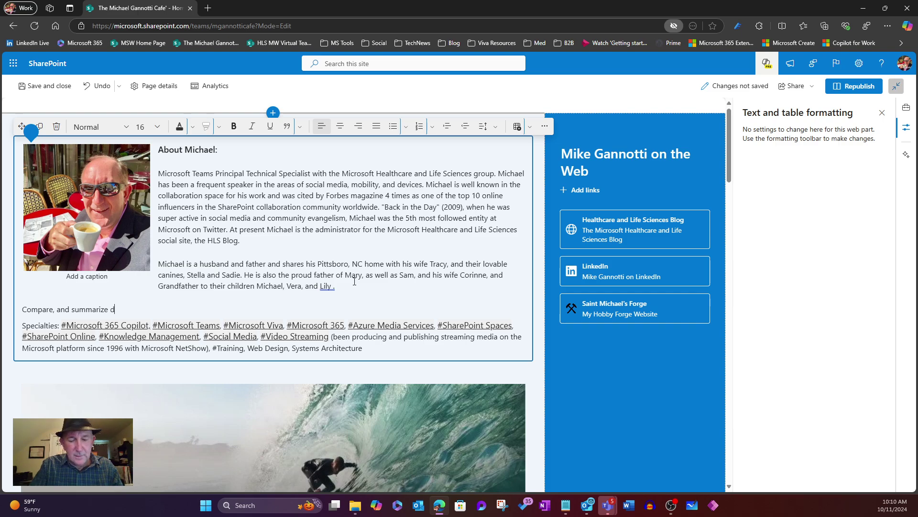
pyautogui.write('ox')
pyautogui.write('cuments')
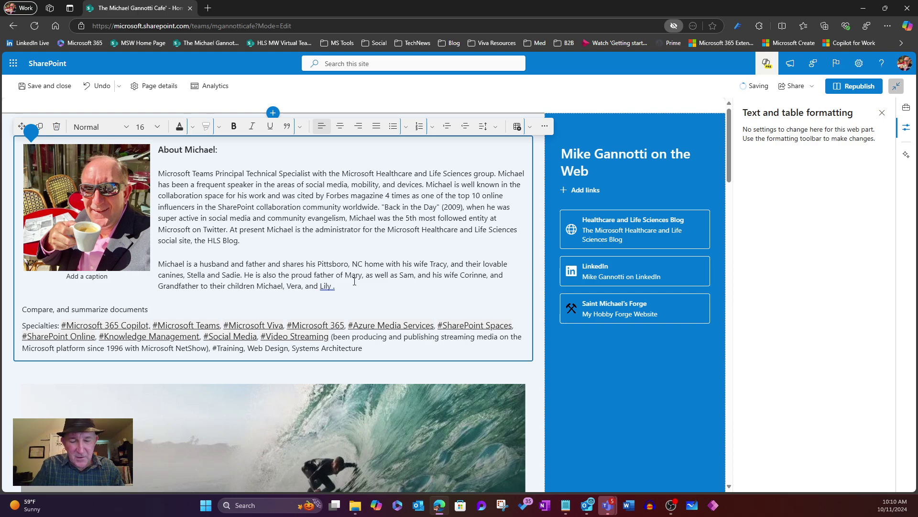
pyautogui.write(' from the ')
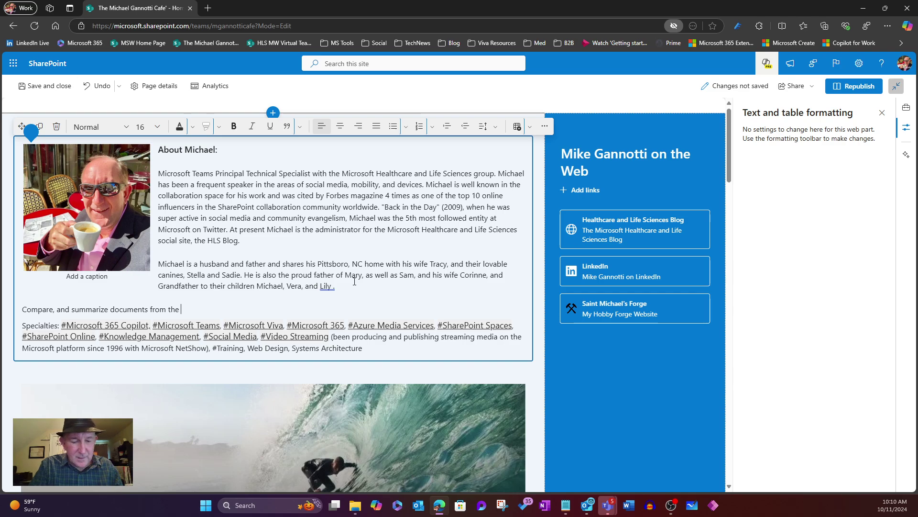
pyautogui.write('Demo ')
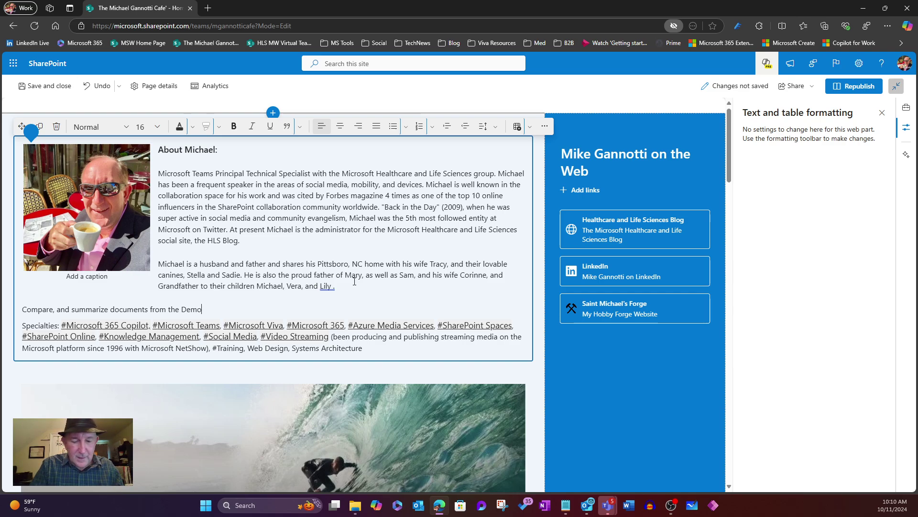
pyautogui.write('Dou')
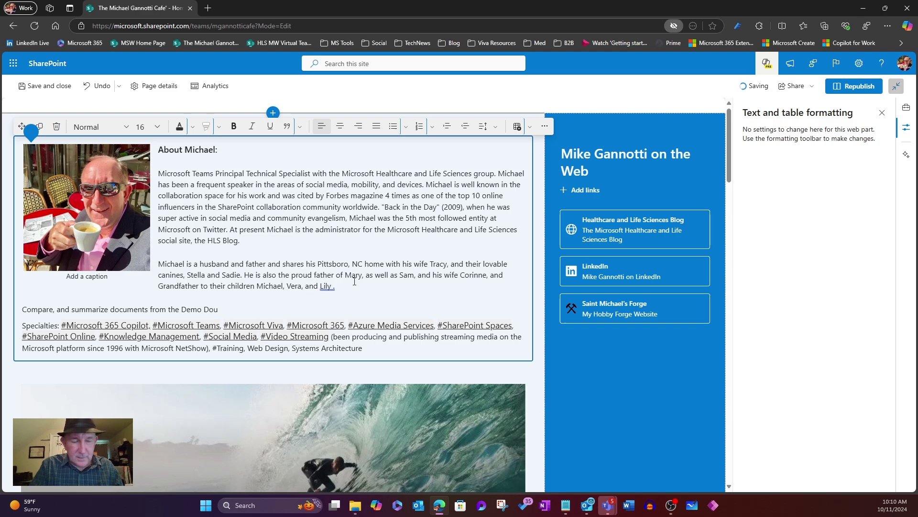
pyautogui.press('BackSpace')
pyautogui.write('c')
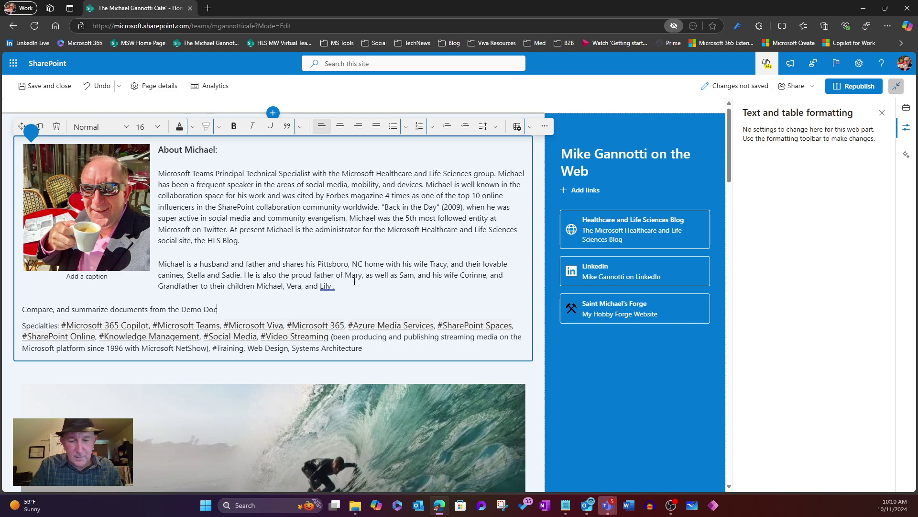
pyautogui.write('men')
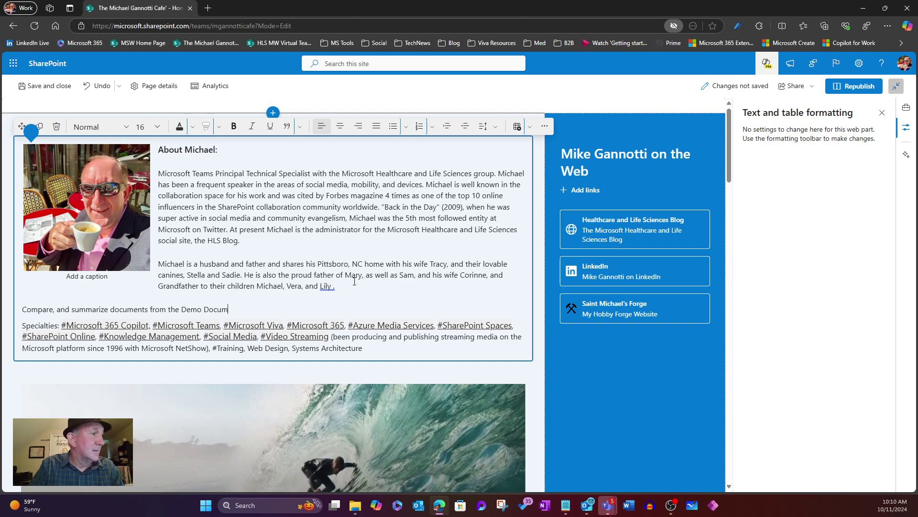
pyautogui.write('t Li')
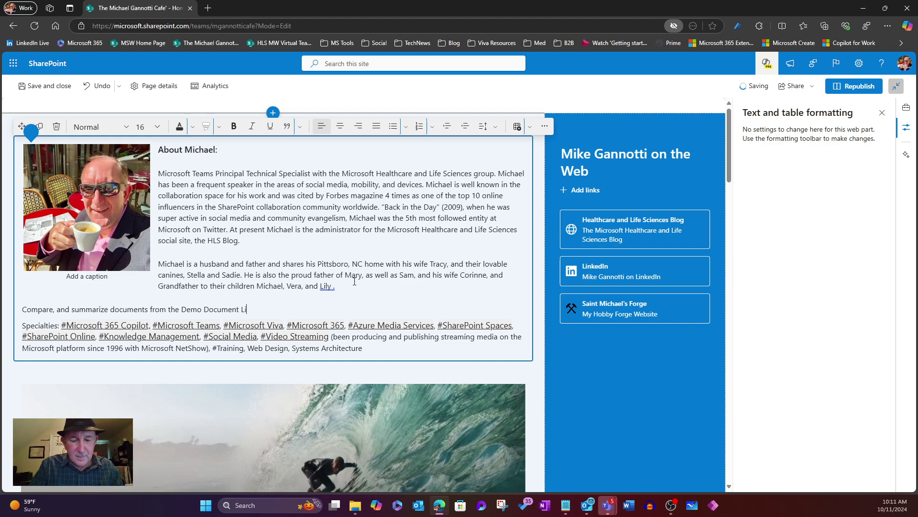
pyautogui.write('bry')
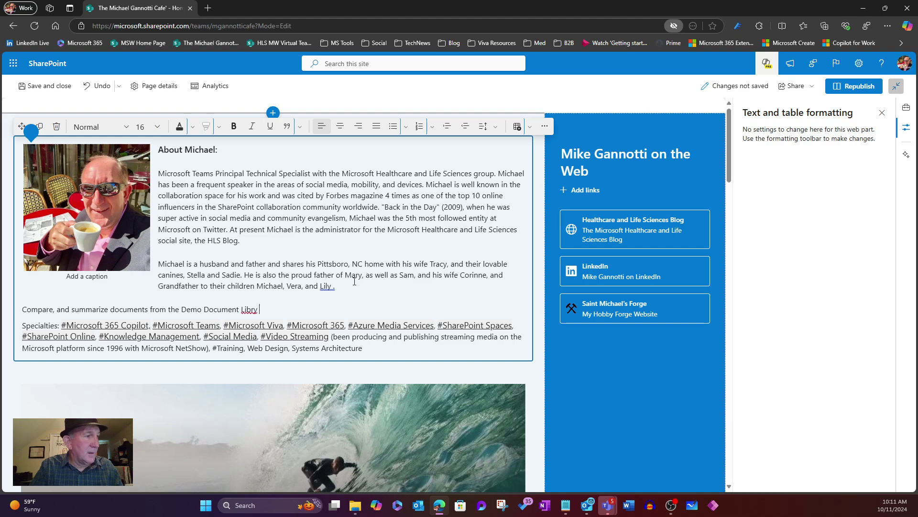
pyautogui.press('BackSpace')
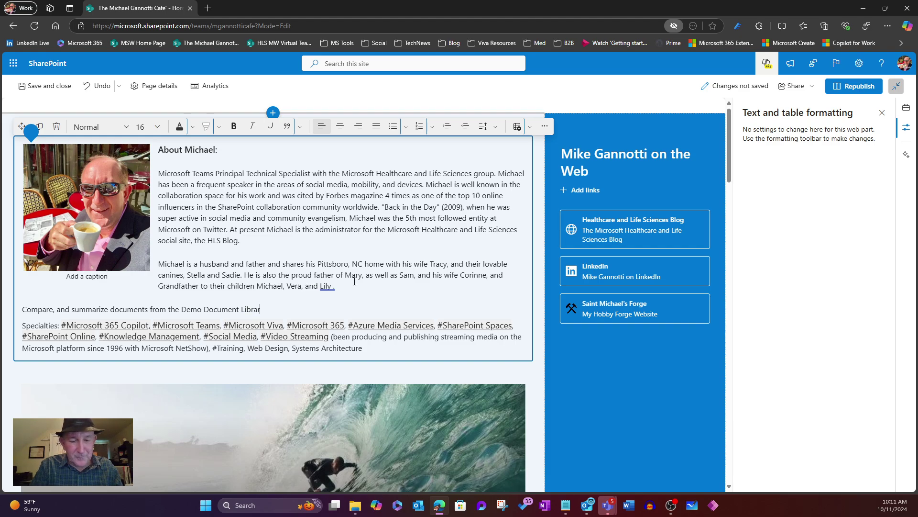
pyautogui.write('ary and th')
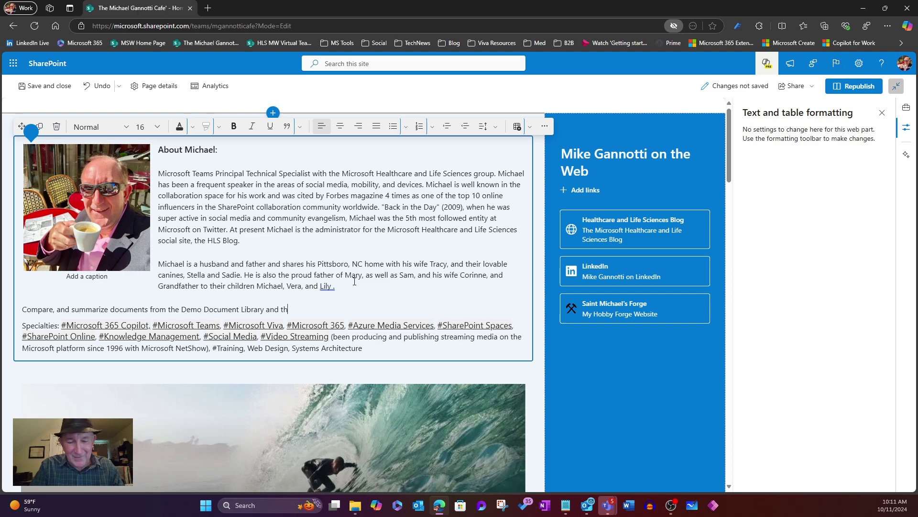
pyautogui.write('e Vi')
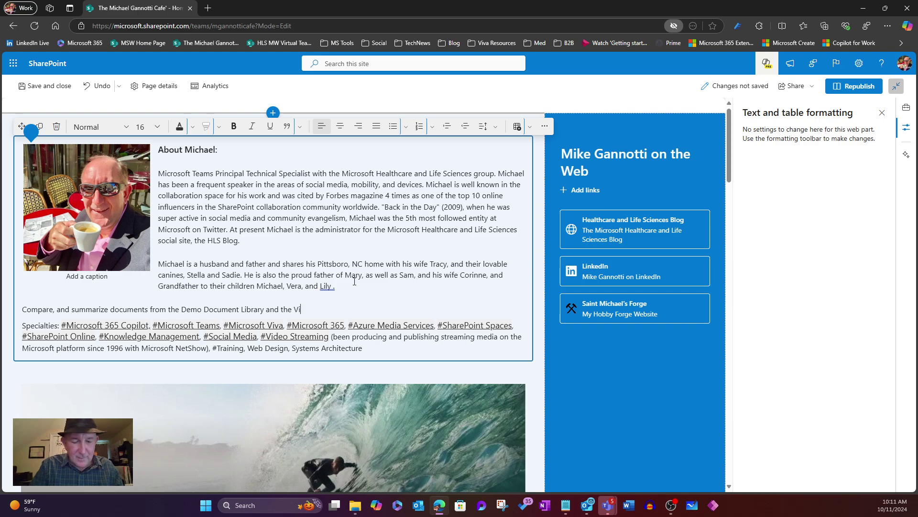
pyautogui.write('va do')
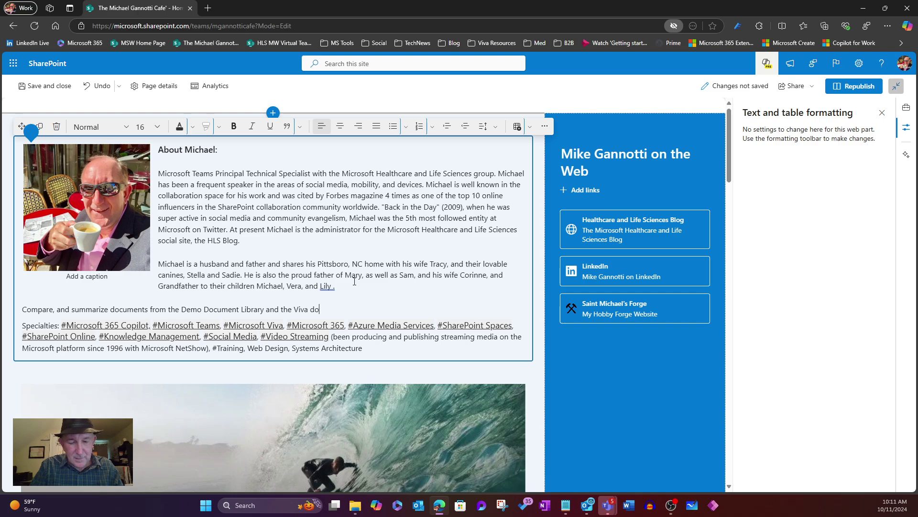
pyautogui.write('cs')
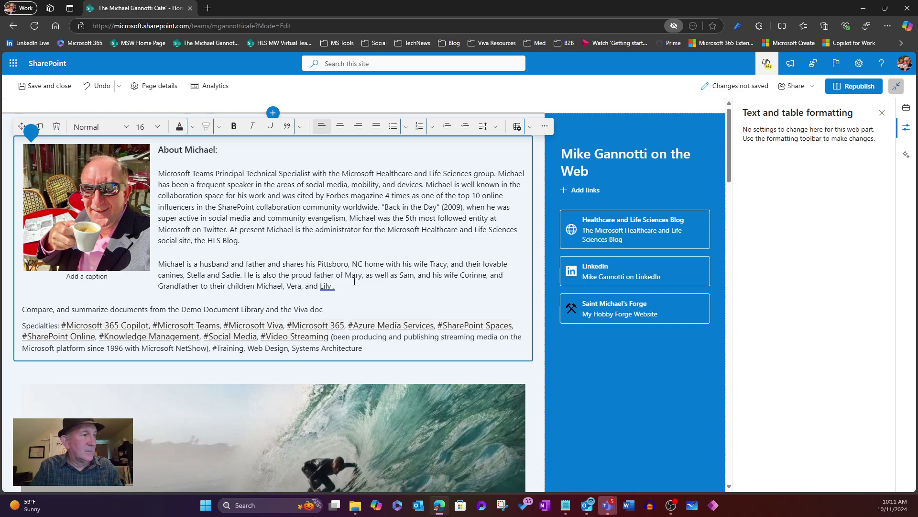
pyautogui.press('BackSpace')
pyautogui.press('BackSpace')
pyautogui.press('BackSpace')
pyautogui.write('Do')
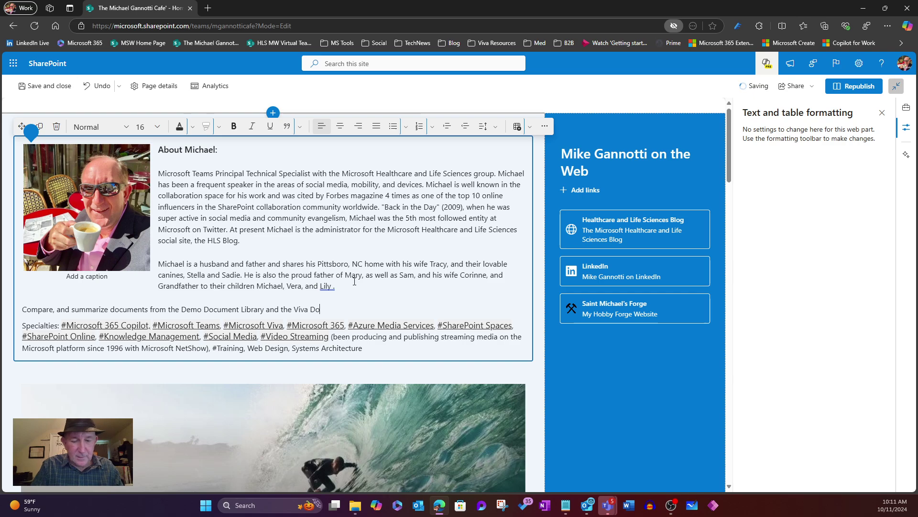
pyautogui.write('cs')
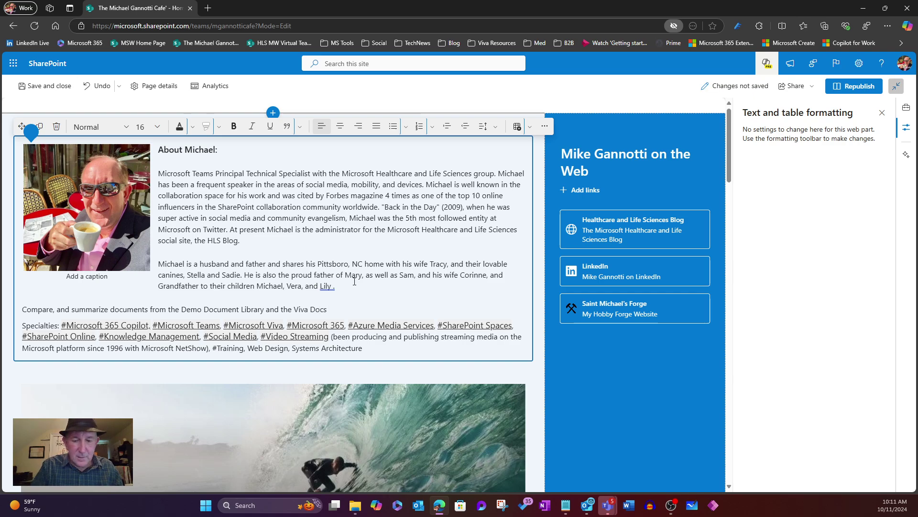
pyautogui.write(' library')
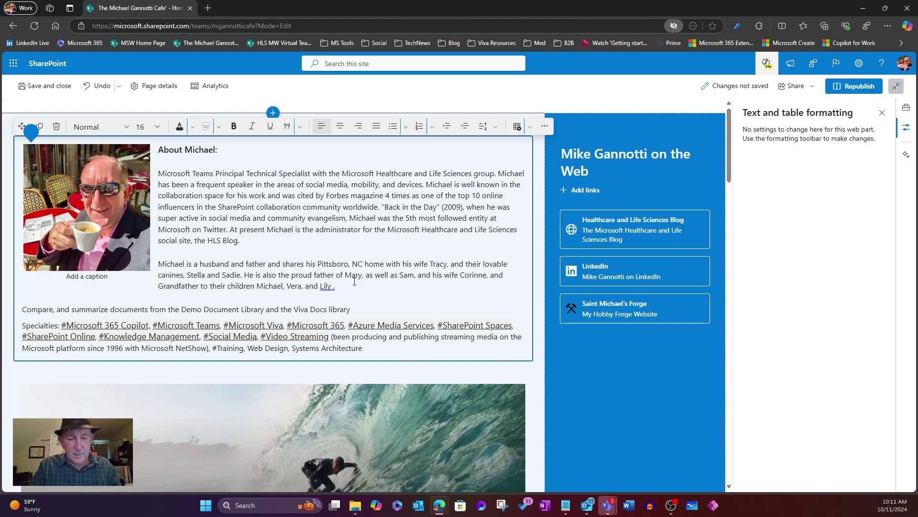
pyautogui.write('. C')
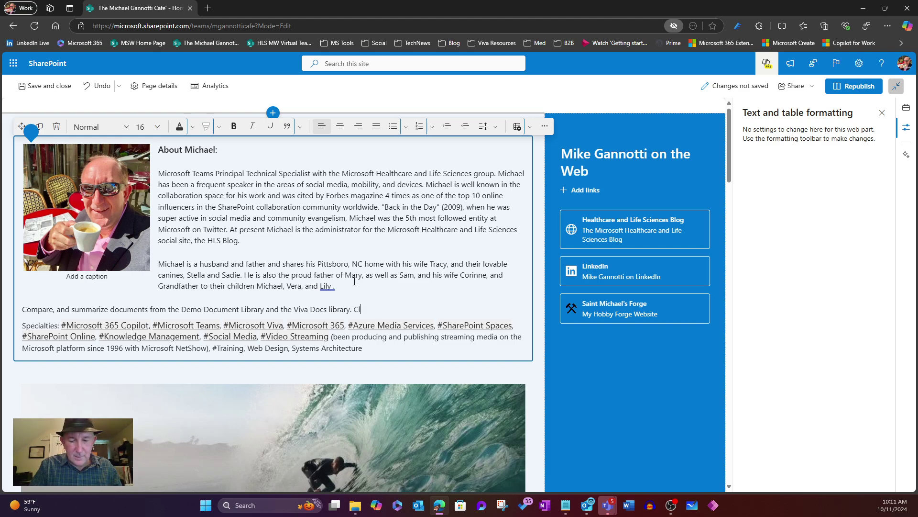
pyautogui.write('lick')
pyautogui.write('here for the')
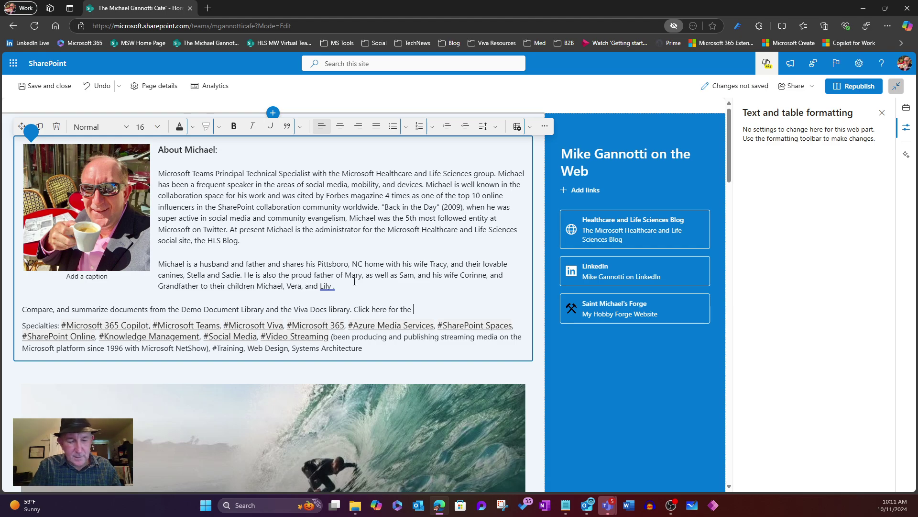
pyautogui.write(' AGENT')
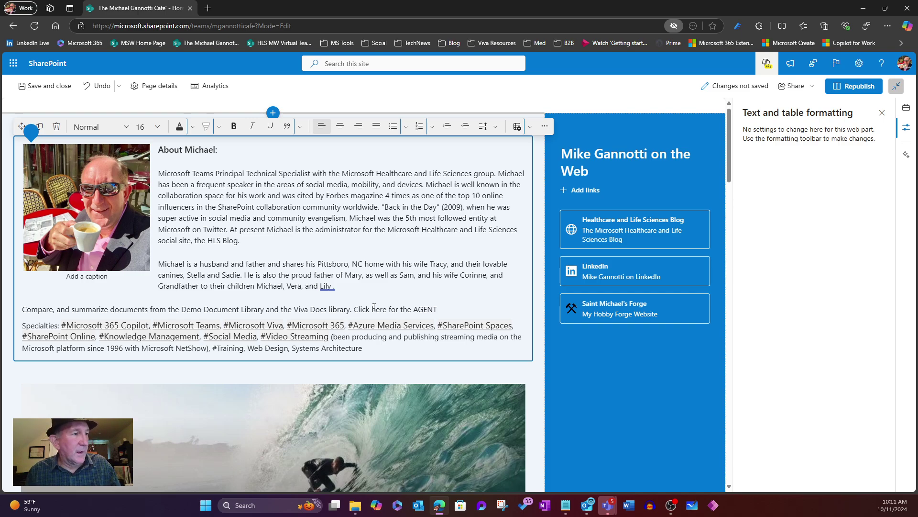
# Step: Hyperlink the phrase 'Click here for the AGENT' to the copied agent URL
pyautogui.moveTo(370, 309); pyautogui.dragTo(442, 309)
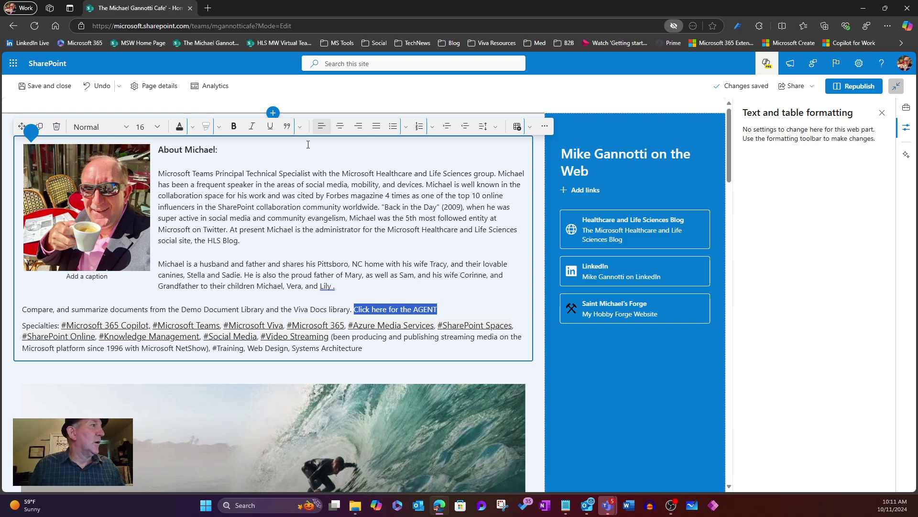
pyautogui.click(529, 126)
pyautogui.click(530, 126)
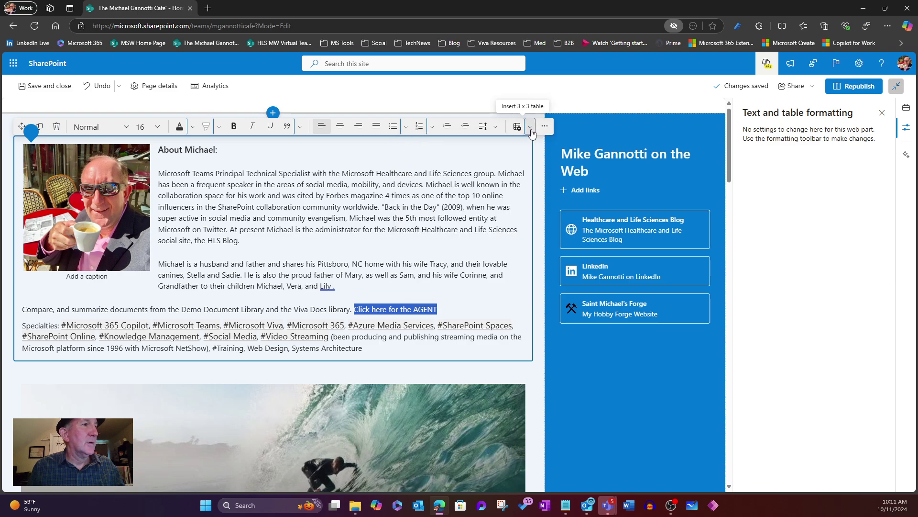
pyautogui.click(545, 128)
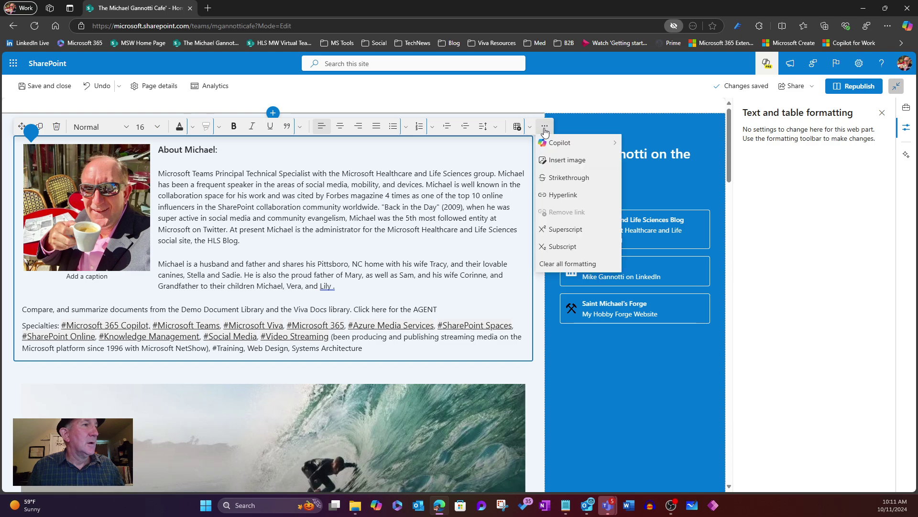
pyautogui.click(556, 196)
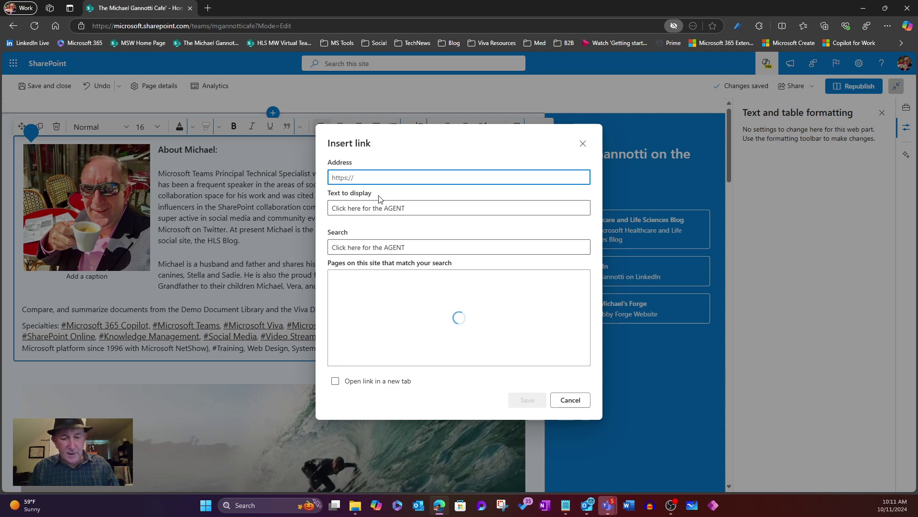
pyautogui.write(':/t/mgannotticafe/EeWdBbZ0sehCvKfIlokQ-BsBLxnXlz08AQvgqN8G5sykvQ?e=fyKZCT')
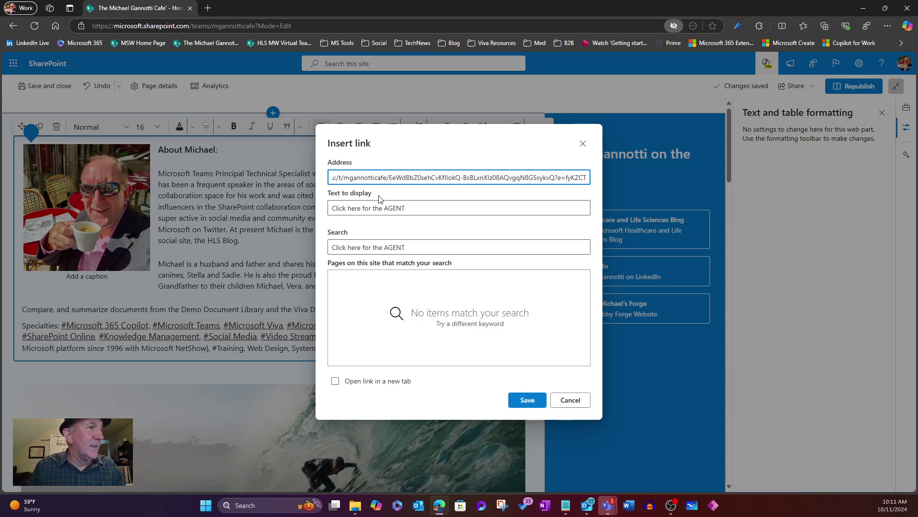
pyautogui.click(527, 400)
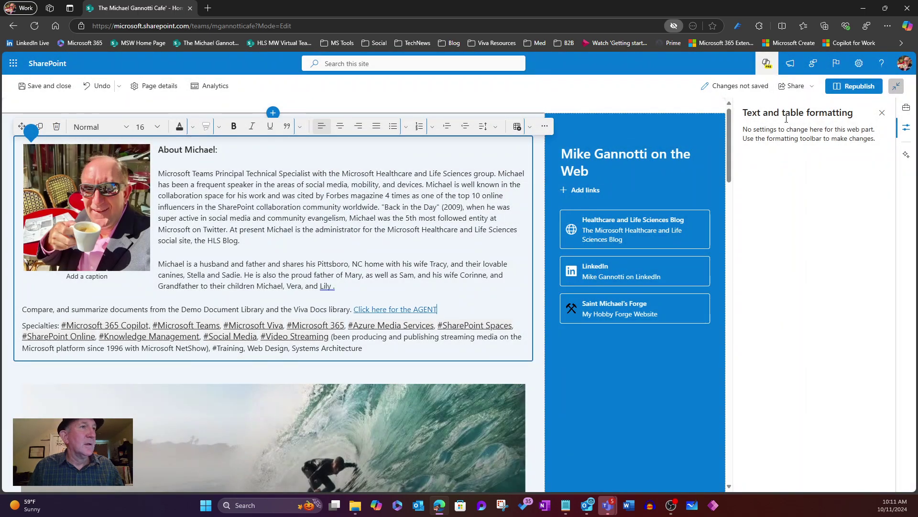
# Step: Republish the home page and follow its 'Click here for the AGENT' link
pyautogui.click(855, 86)
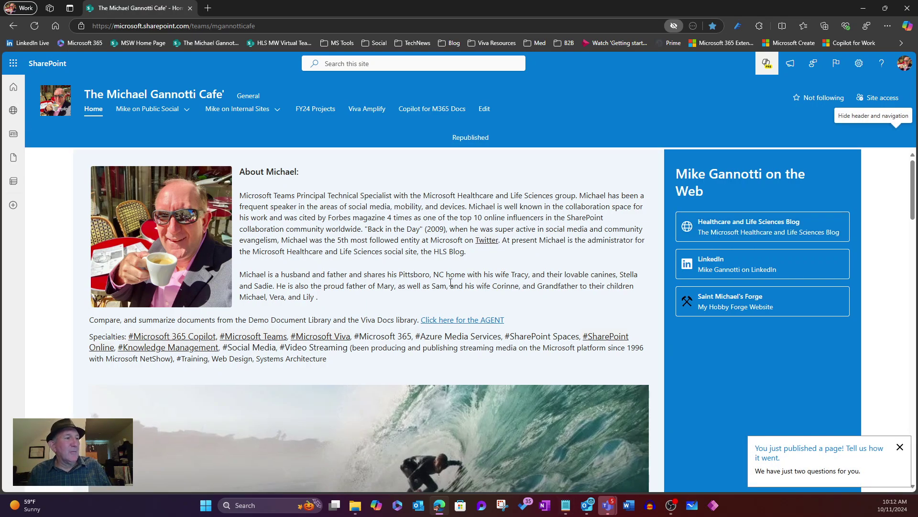
pyautogui.click(452, 322)
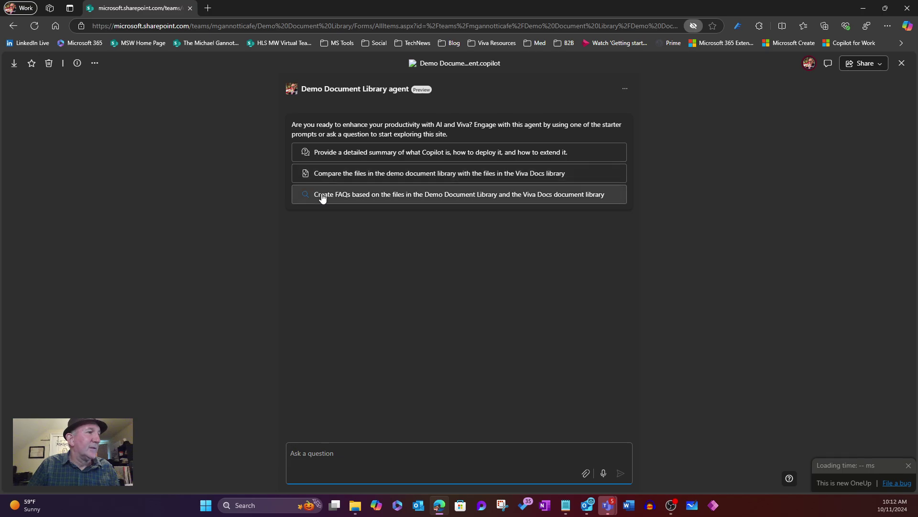
# Step: Send the 'Compare the files…' starter prompt to the agent
pyautogui.click(420, 179)
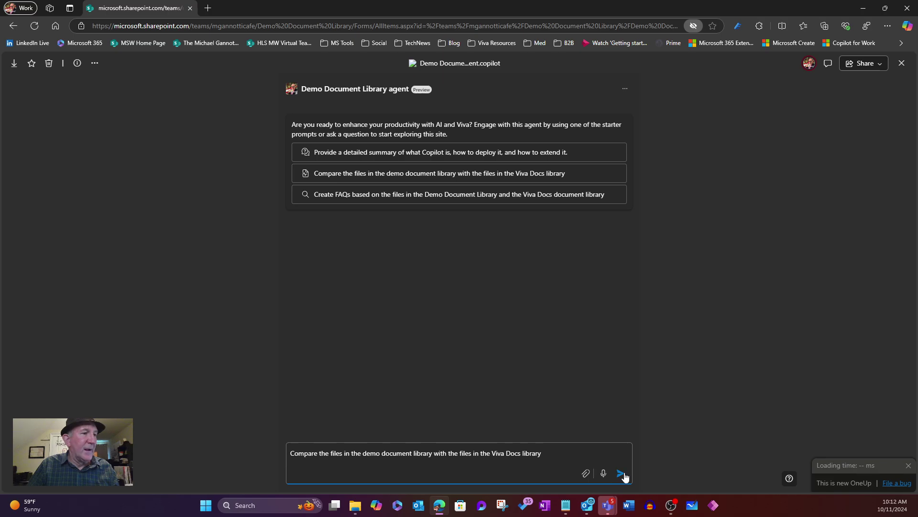
pyautogui.click(620, 473)
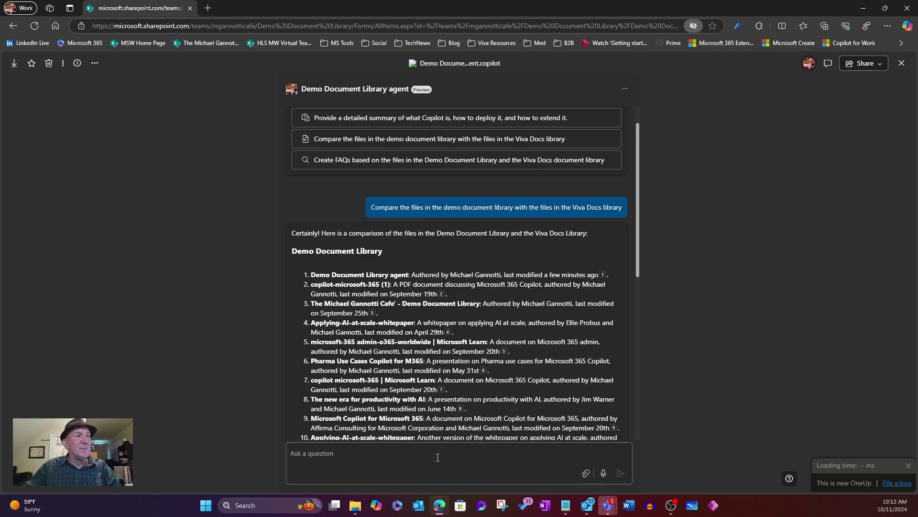
pyautogui.scroll(-8, 484, 413)
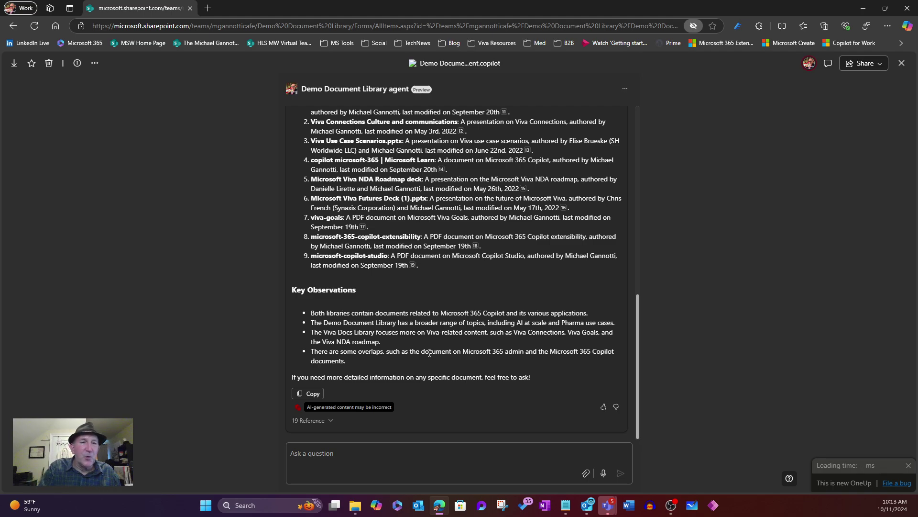
pyautogui.scroll(3, 430, 352)
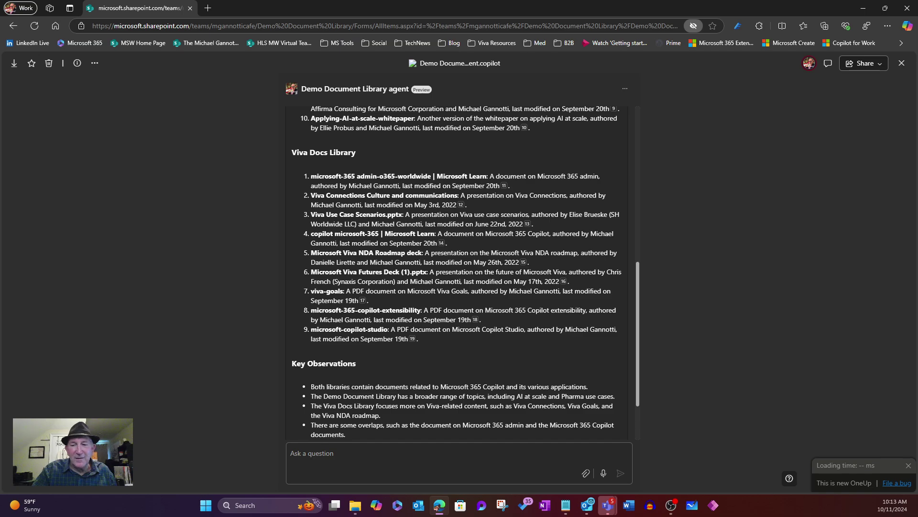